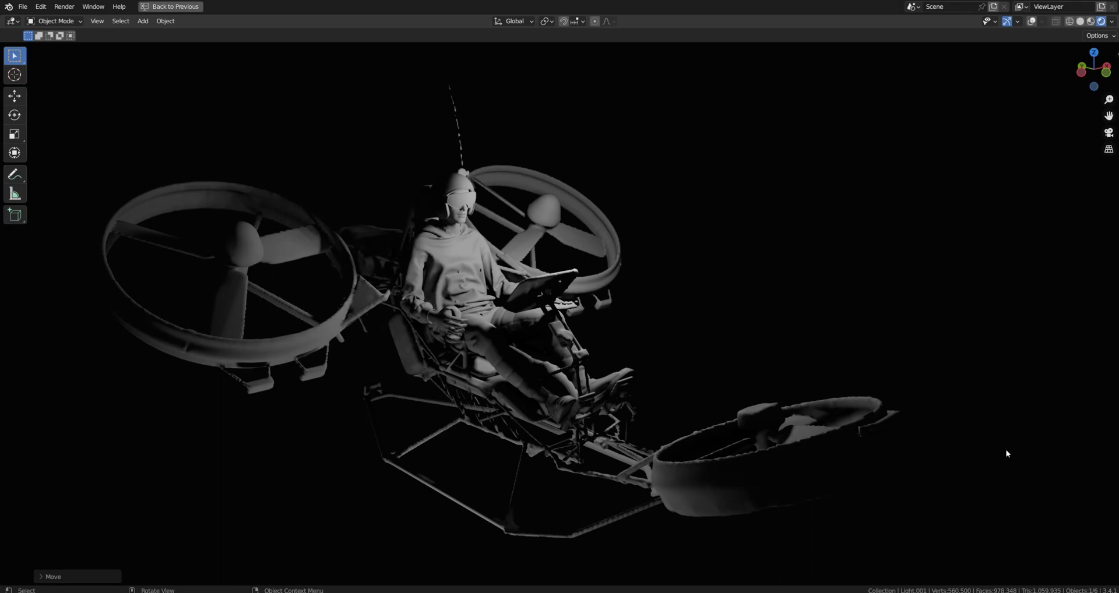
Step: Orbit around the seated figure on the hover-bike in material preview shading
{"action": "mouse_move", "coordinate": [986, 396]}
{"action": "middle_mouse_down"}
{"action": "mouse_move", "coordinate": [959, 421]}
{"action": "mouse_move", "coordinate": [918, 411]}
{"action": "mouse_move", "coordinate": [833, 421]}
{"action": "mouse_move", "coordinate": [866, 450]}
{"action": "mouse_move", "coordinate": [874, 437]}
{"action": "middle_mouse_up"}
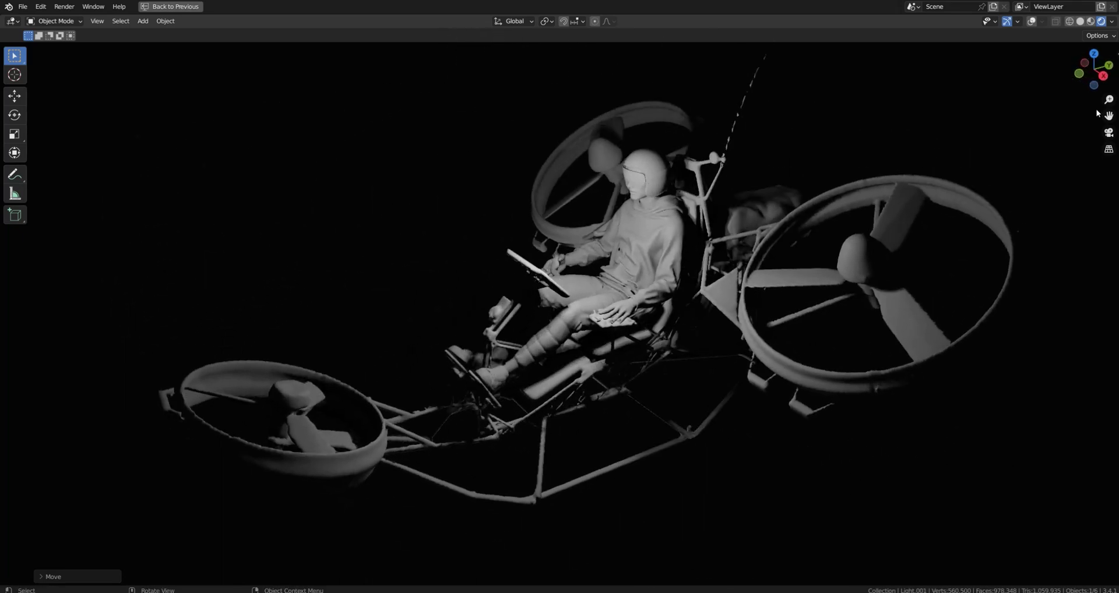
{"action": "left_click", "coordinate": [1090, 21]}
{"action": "middle_click_drag", "start_coordinate": [941, 218], "coordinate": [871, 308]}
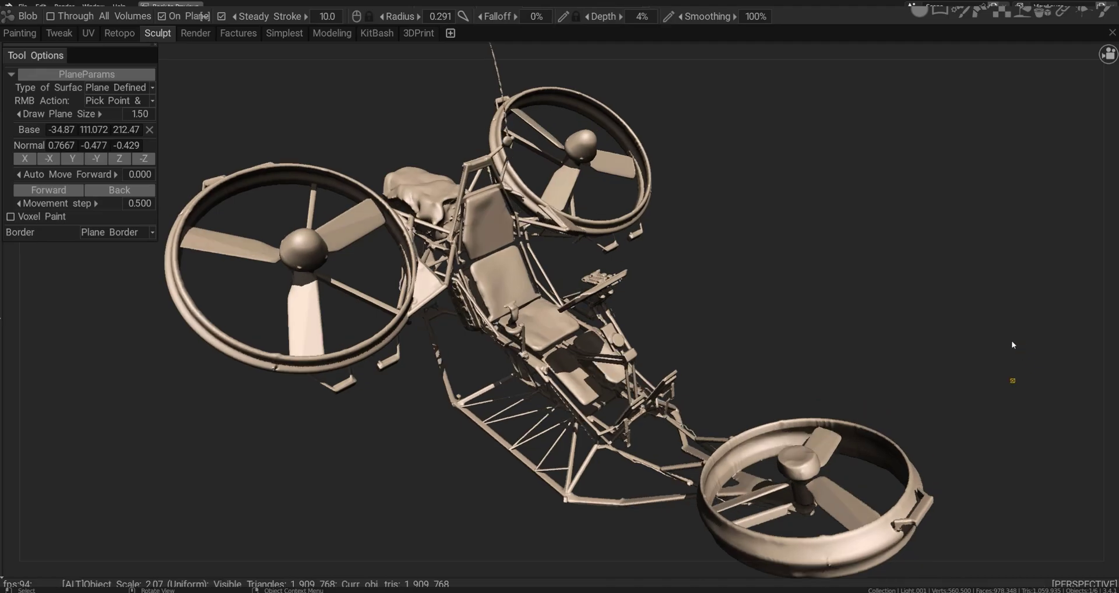
{"action": "mouse_move", "coordinate": [1011, 344]}
{"action": "middle_mouse_down"}
{"action": "mouse_move", "coordinate": [1005, 323]}
{"action": "mouse_move", "coordinate": [1007, 336]}
{"action": "middle_mouse_up"}
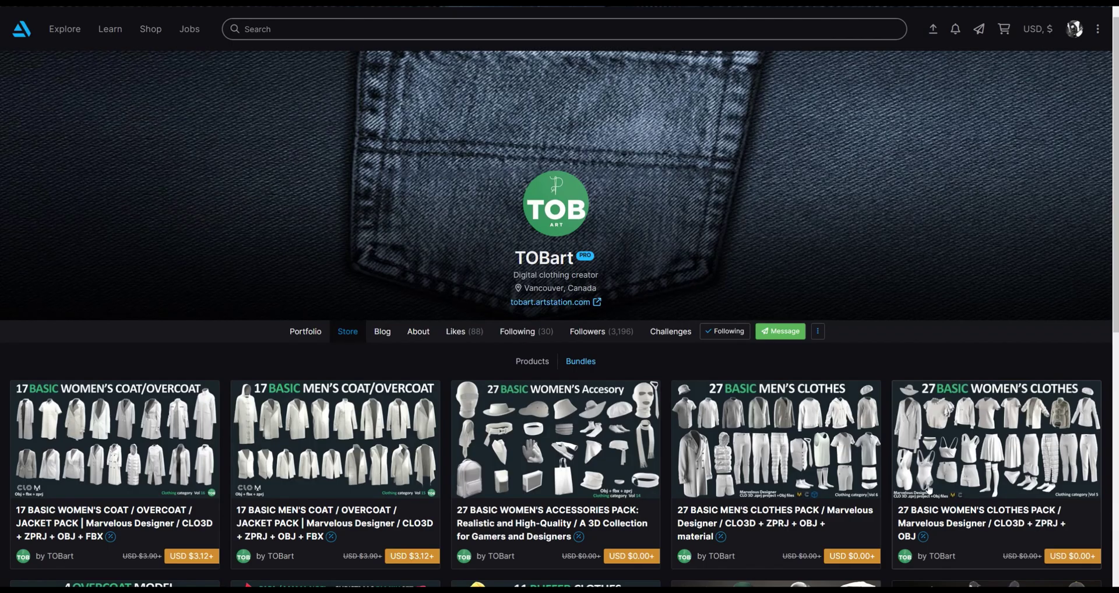
Step: Scroll the Store > Bundles grid and open the 27 Basic Men's Clothes Pack product page
{"action": "scroll", "coordinate": [929, 489], "scroll_direction": "down", "scroll_amount": 3}
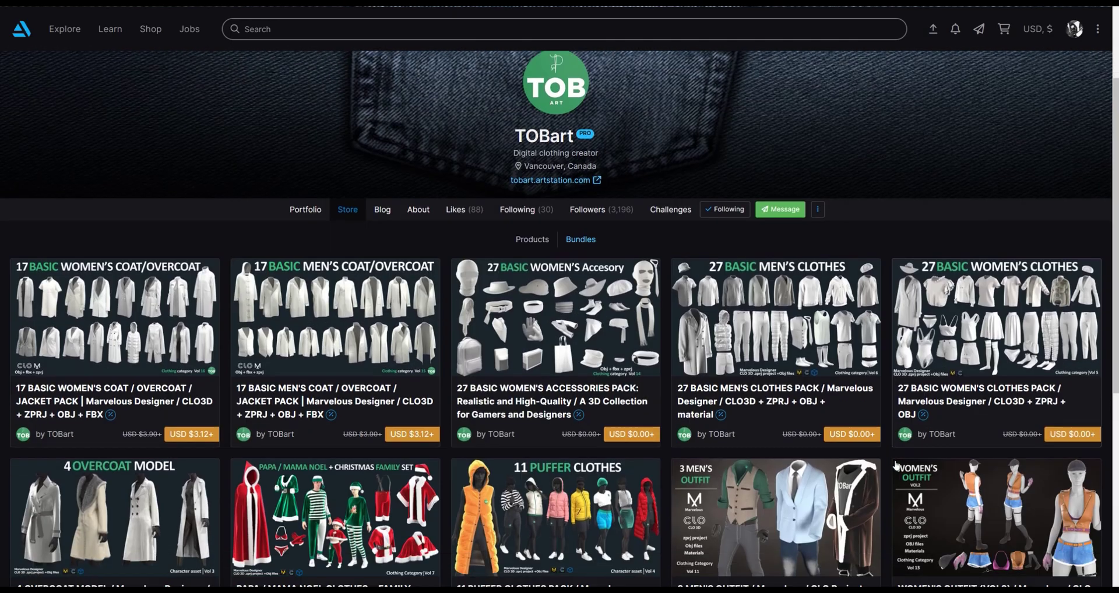
{"action": "scroll", "coordinate": [732, 432], "scroll_direction": "down", "scroll_amount": 1}
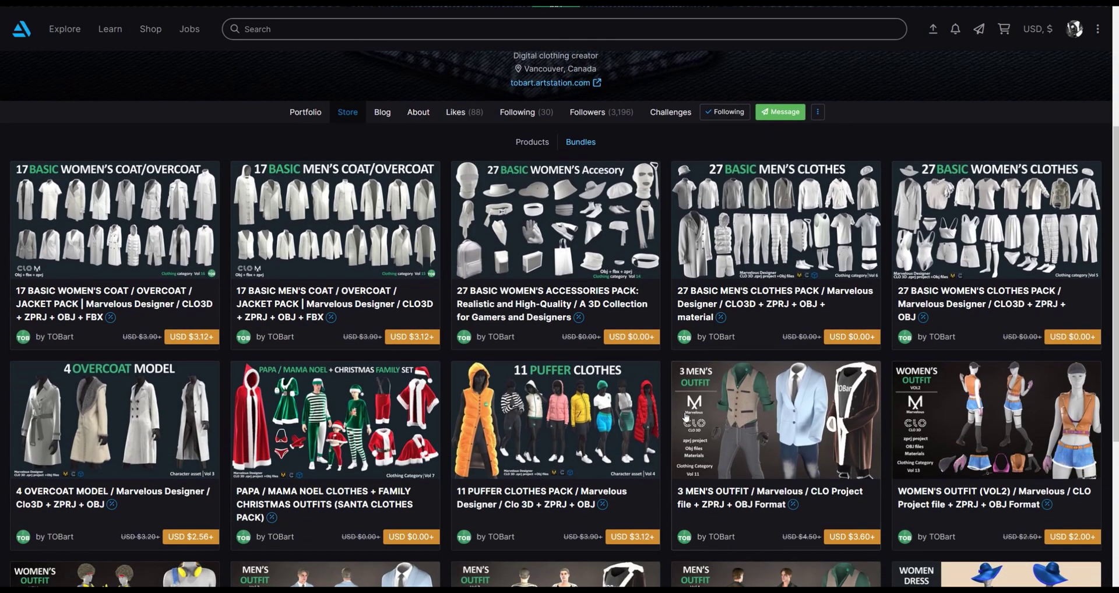
{"action": "scroll", "coordinate": [743, 189], "scroll_direction": "down", "scroll_amount": 1}
{"action": "left_click", "coordinate": [742, 189]}
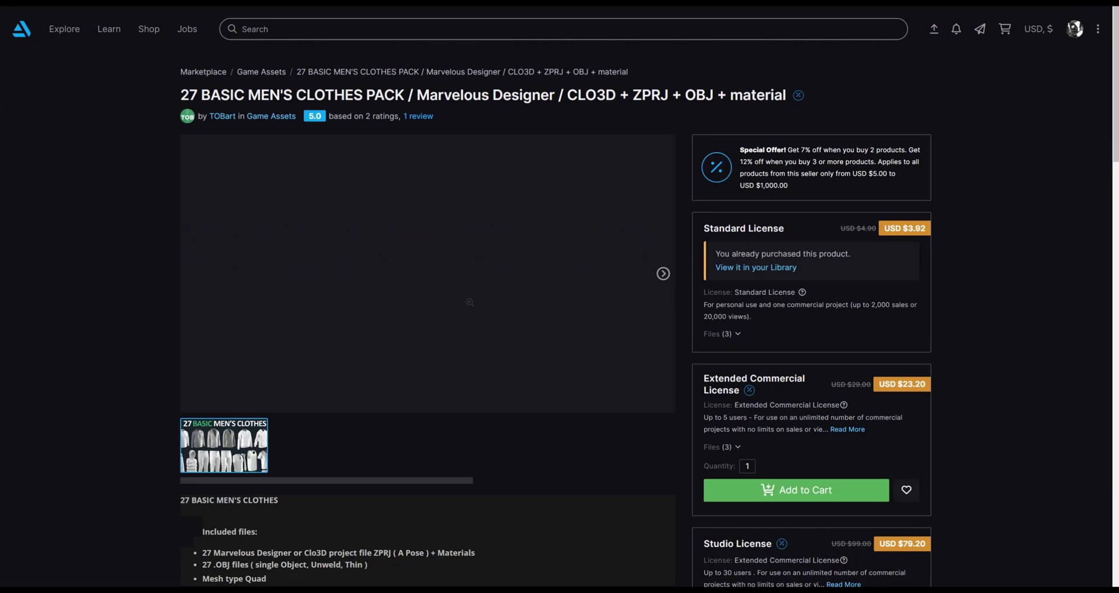
{"action": "scroll", "coordinate": [168, 312], "scroll_direction": "down", "scroll_amount": 1}
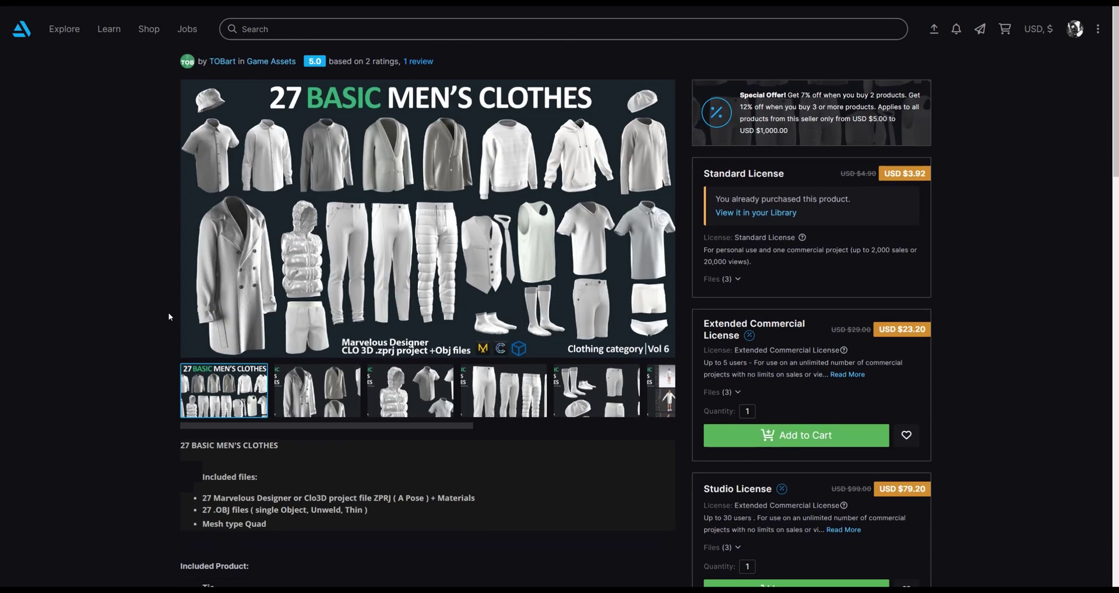
{"action": "scroll", "coordinate": [40, 392], "scroll_direction": "down", "scroll_amount": 1}
{"action": "scroll", "coordinate": [39, 390], "scroll_direction": "up", "scroll_amount": 1}
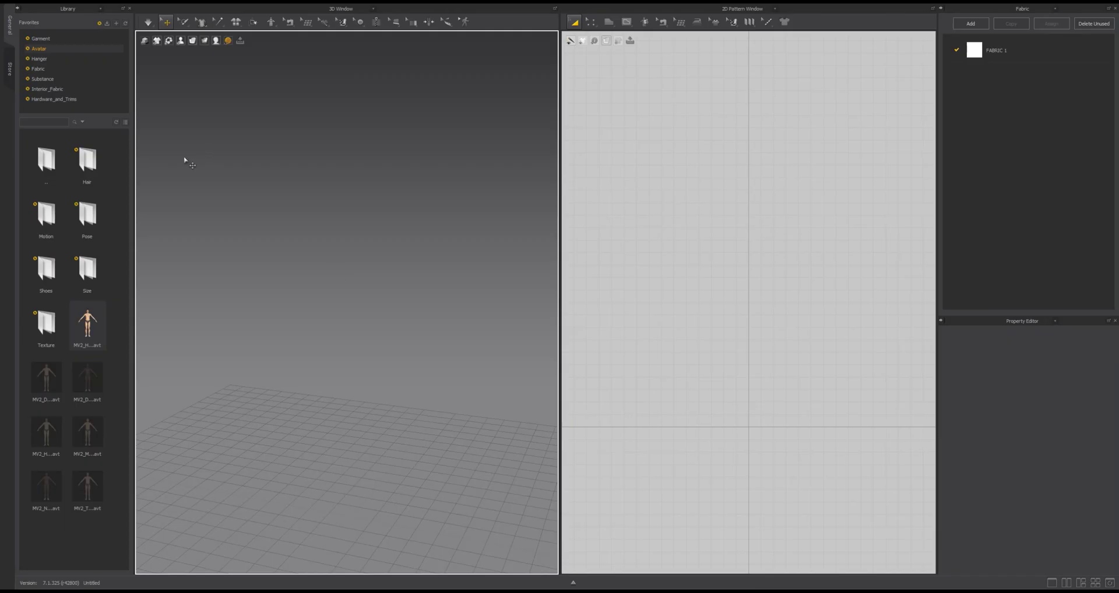
Step: Drag a male avatar from the Avatar > Male_V2 library folder into the 3D window
{"action": "left_click", "coordinate": [41, 49]}
{"action": "double_click", "coordinate": [98, 219]}
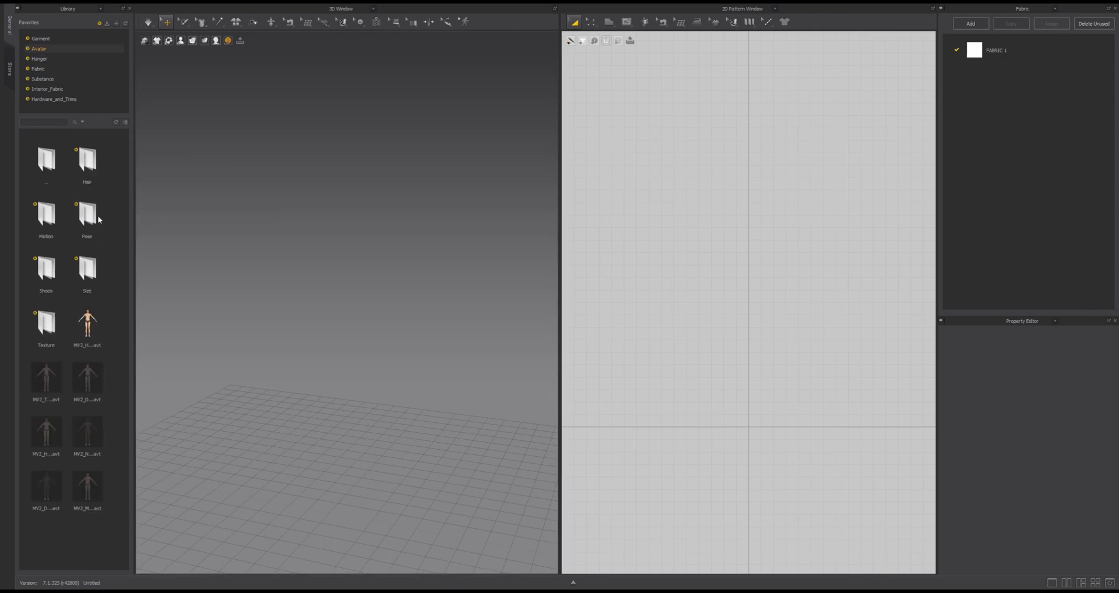
{"action": "left_click_drag", "start_coordinate": [87, 323], "coordinate": [352, 366]}
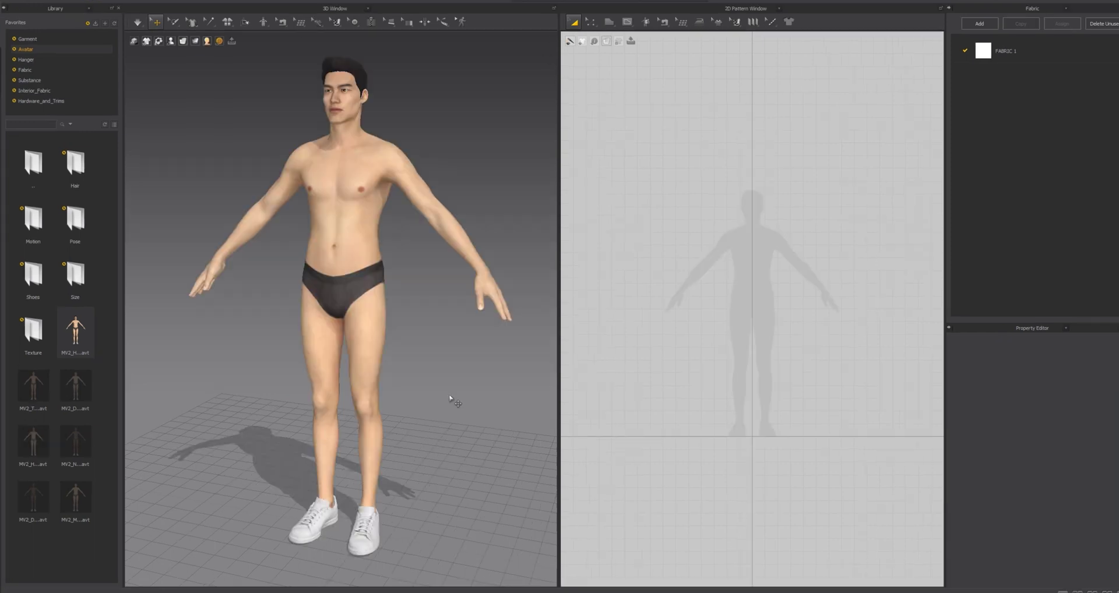
{"action": "left_click", "coordinate": [26, 1]}
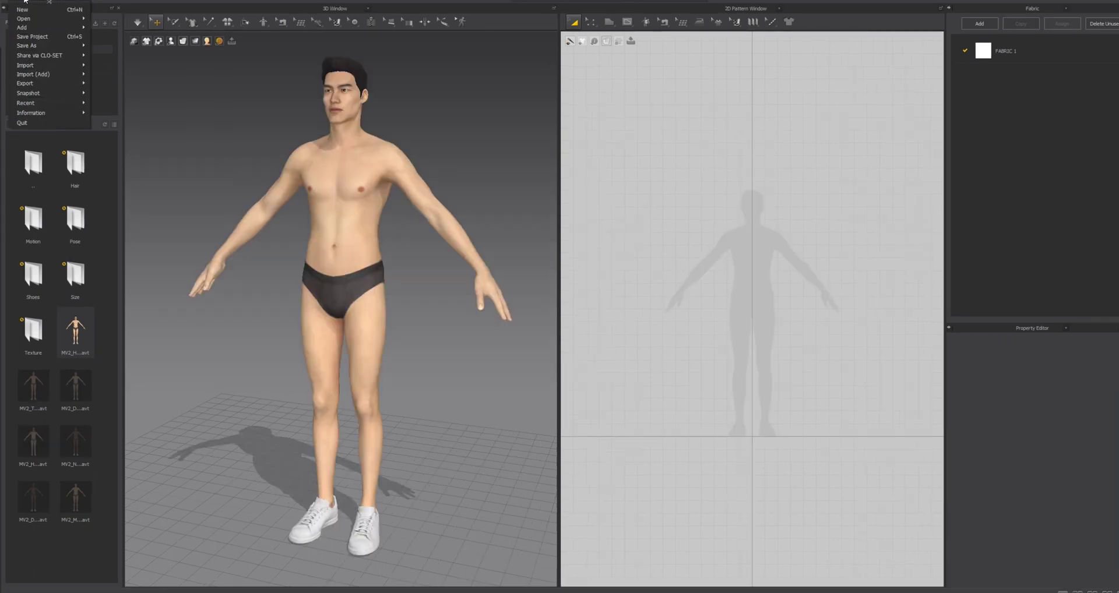
Step: Choose drone_delivery_420k.obj for OBJ import
{"action": "mouse_move", "coordinate": [57, 64]}
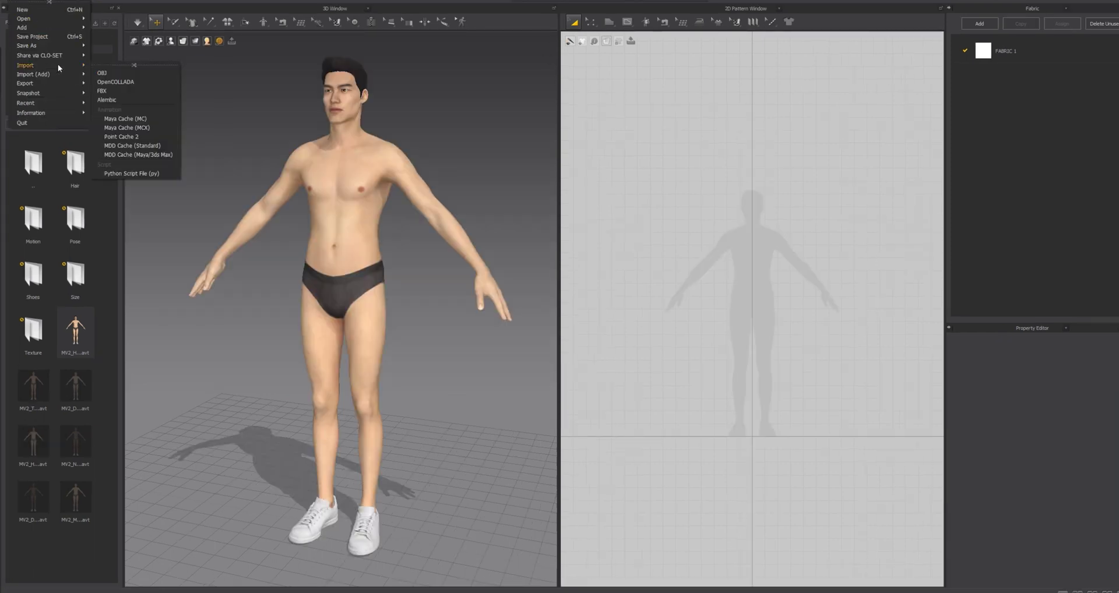
{"action": "left_click", "coordinate": [100, 72]}
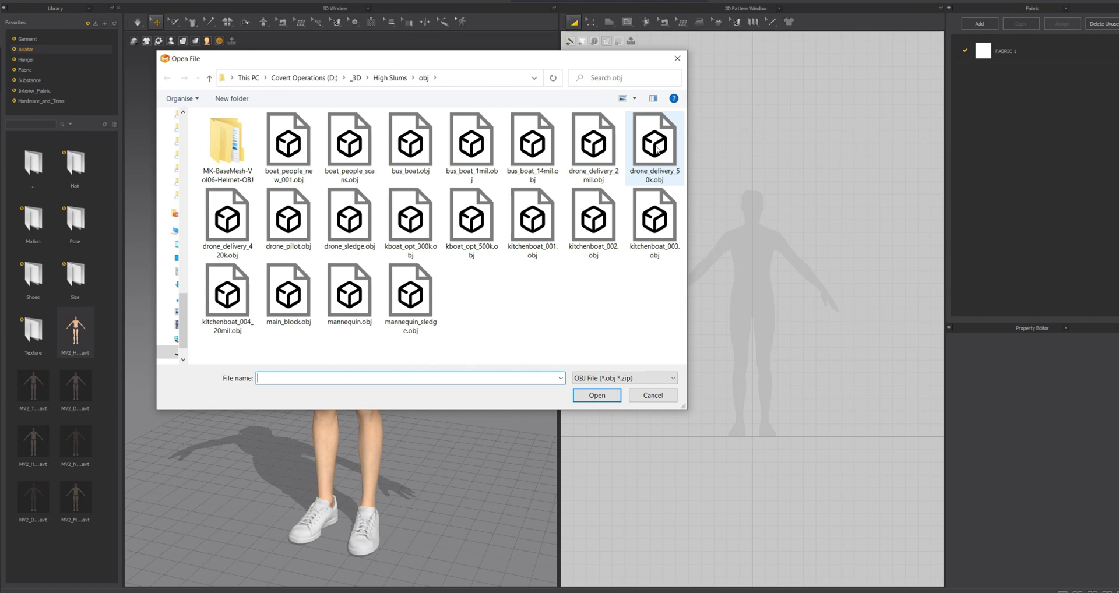
{"action": "left_click", "coordinate": [243, 223]}
{"action": "left_click", "coordinate": [589, 389]}
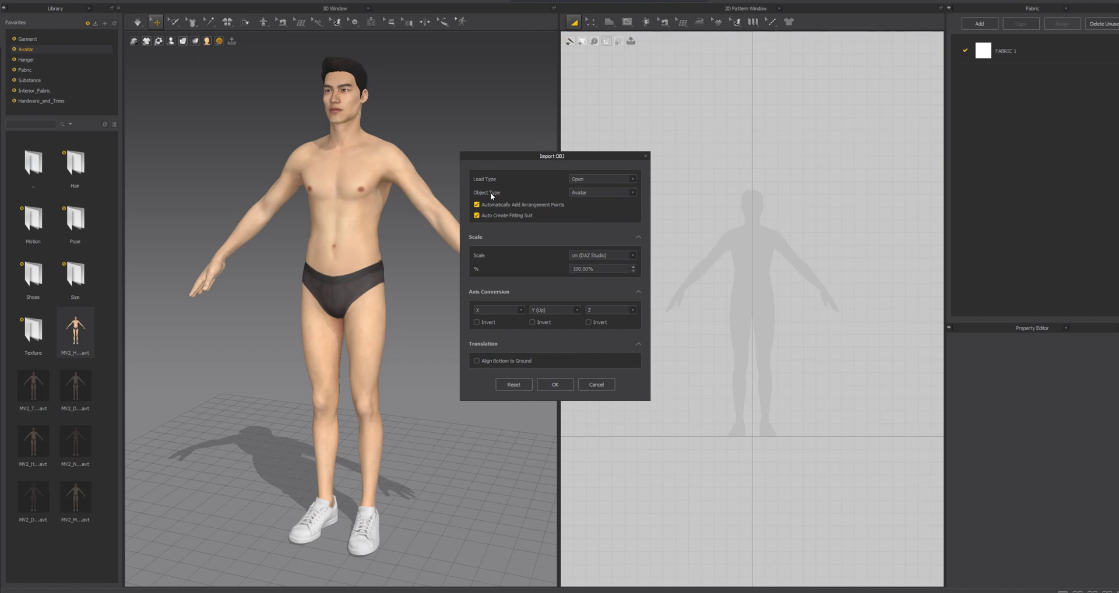
Step: Import it as Scenes & Props at cm (DAZ Studio) scale
{"action": "left_click", "coordinate": [586, 194]}
{"action": "left_click", "coordinate": [584, 223]}
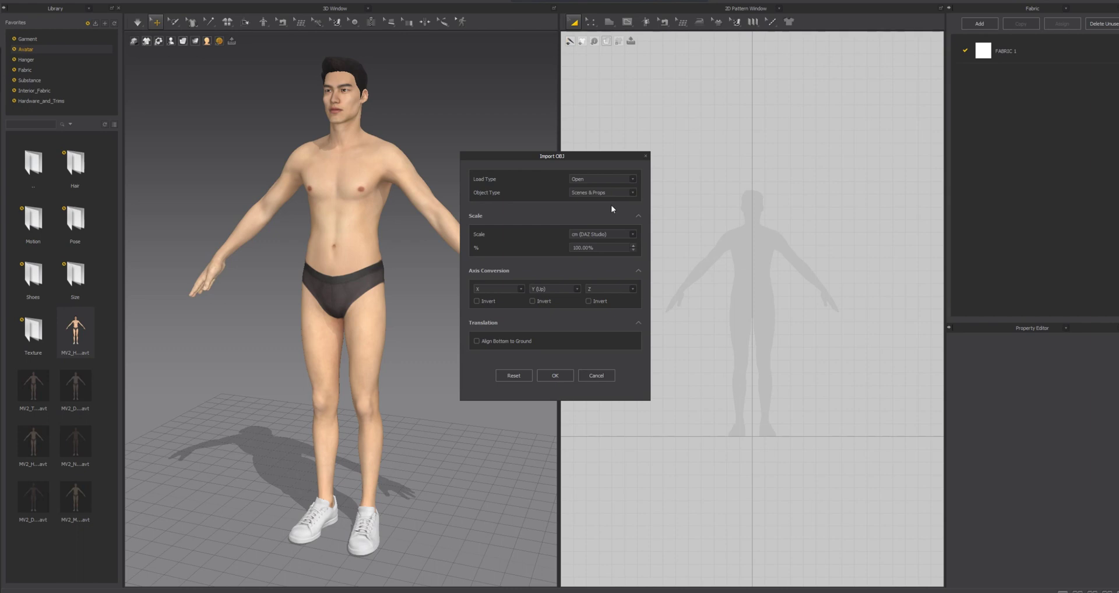
{"action": "left_click", "coordinate": [588, 236]}
{"action": "left_click", "coordinate": [589, 234]}
{"action": "left_click", "coordinate": [551, 379]}
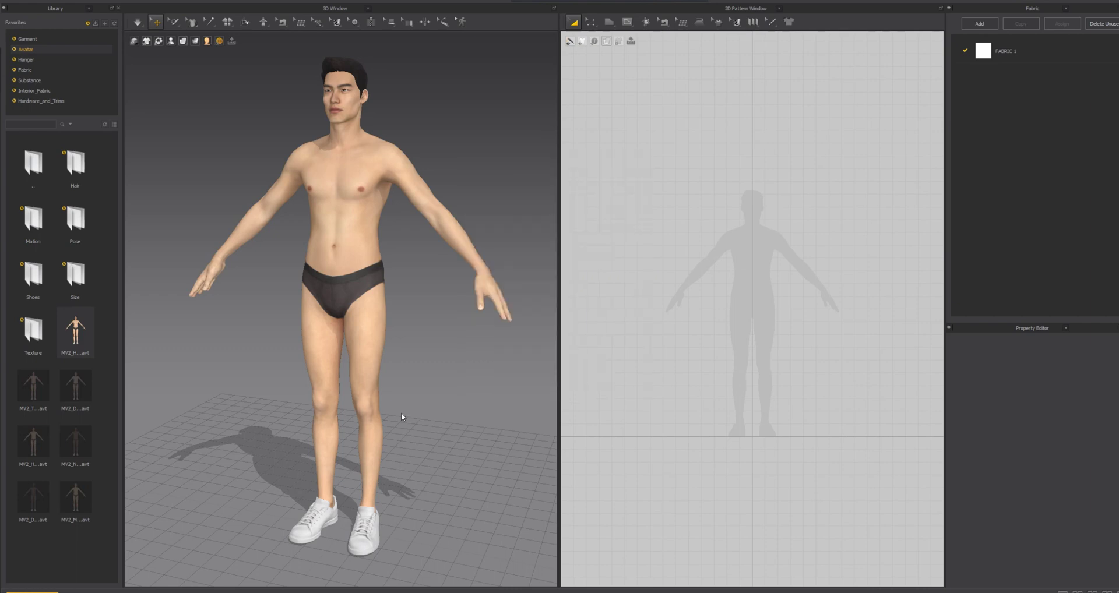
Step: Select the bike frame and drag it down along the green axis beside the avatar
{"action": "right_click_drag", "start_coordinate": [430, 434], "coordinate": [495, 374]}
{"action": "scroll", "coordinate": [420, 362], "scroll_direction": "up", "scroll_amount": 3}
{"action": "right_click_drag", "start_coordinate": [358, 352], "coordinate": [381, 390]}
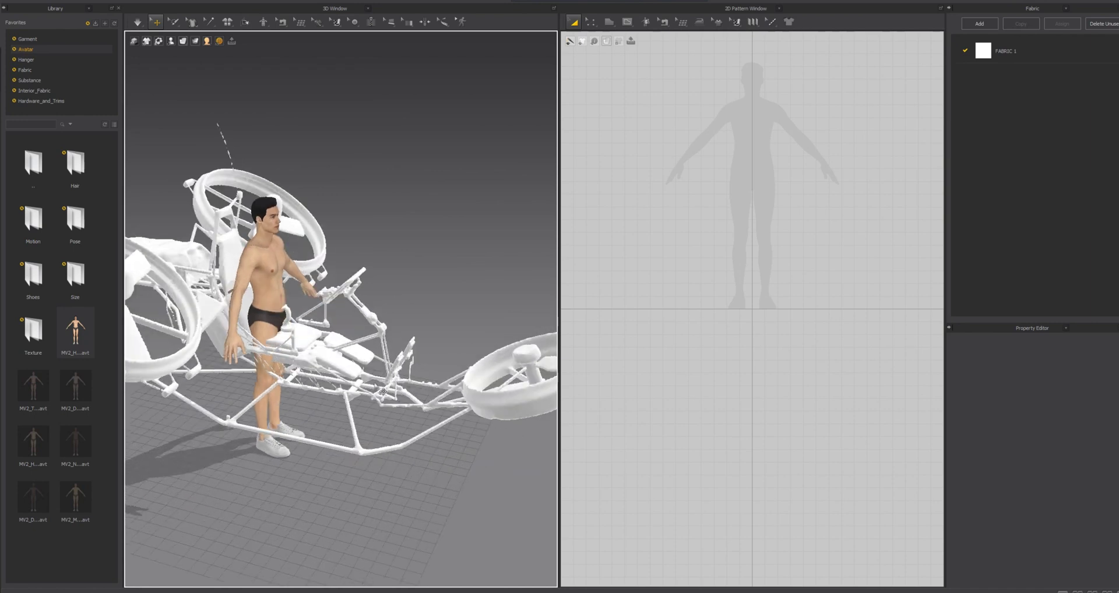
{"action": "left_click", "coordinate": [348, 374]}
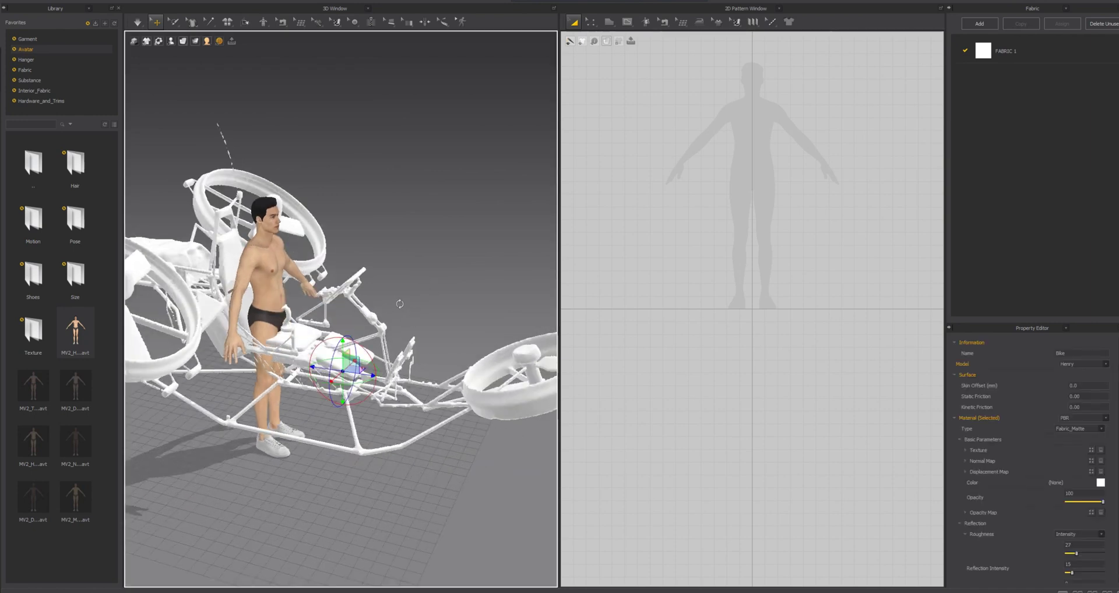
{"action": "right_click_drag", "start_coordinate": [408, 308], "coordinate": [346, 343]}
{"action": "left_click_drag", "start_coordinate": [344, 350], "coordinate": [343, 404]}
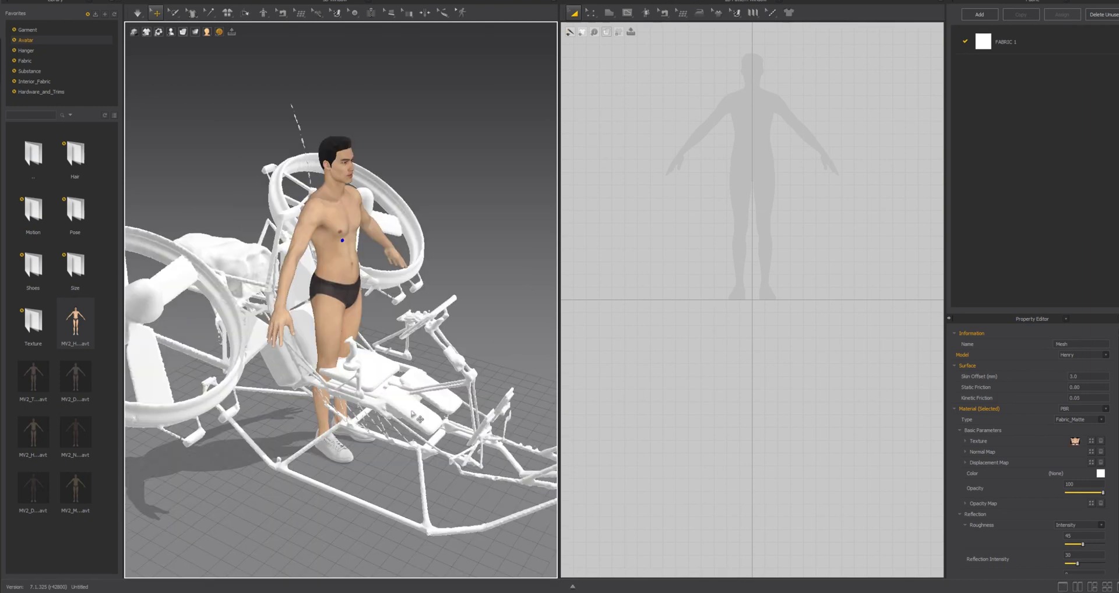
Step: Change the bike frame's material colour from white to dark grey
{"action": "left_click", "coordinate": [420, 417]}
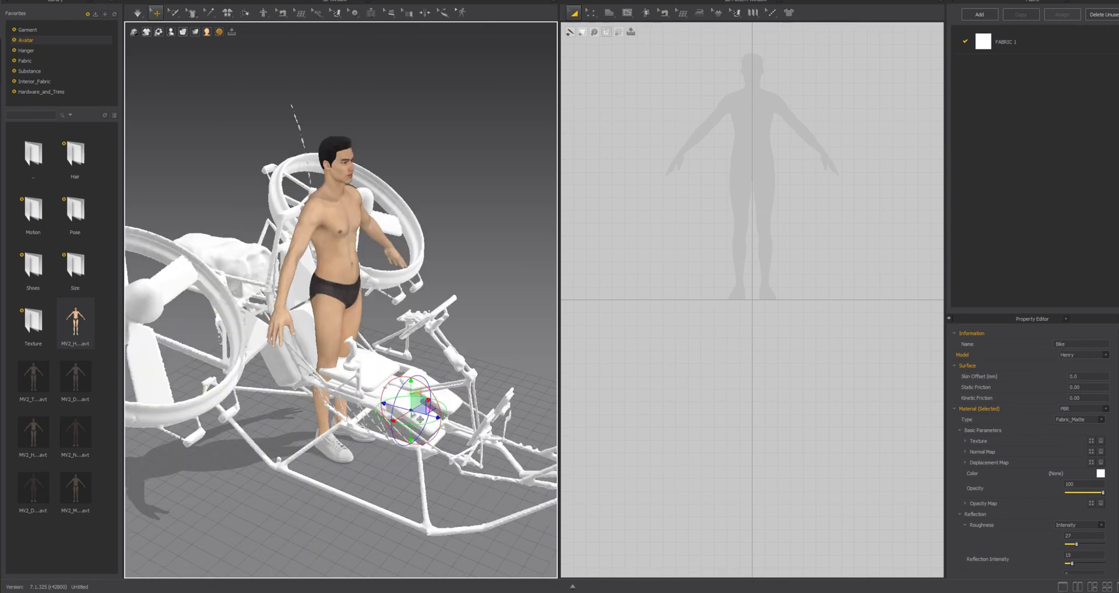
{"action": "left_click", "coordinate": [1100, 473]}
{"action": "left_click_drag", "start_coordinate": [486, 191], "coordinate": [390, 184]}
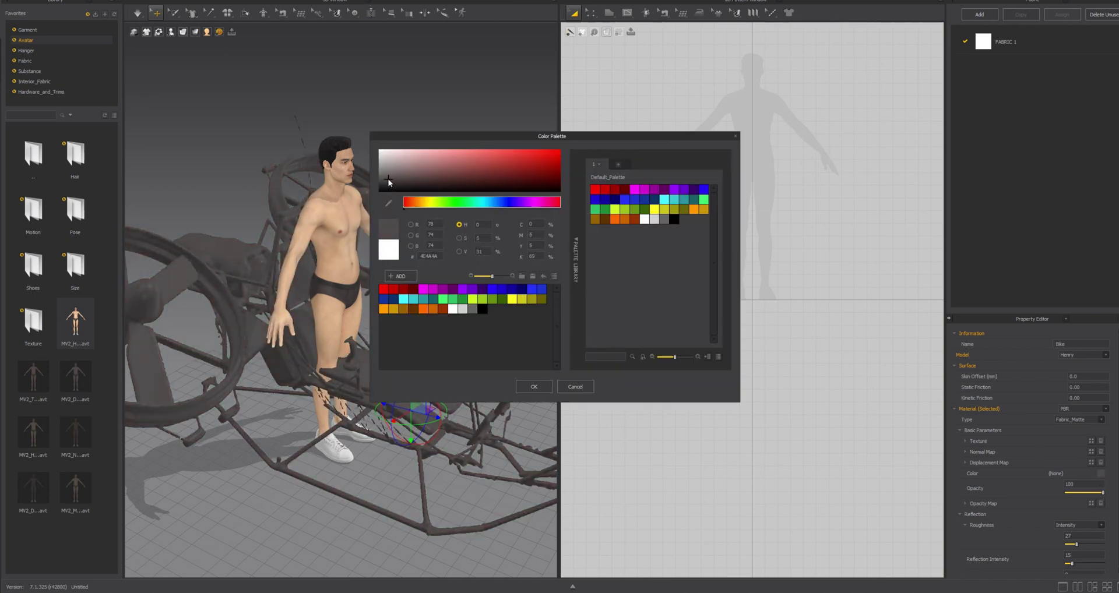
{"action": "left_click", "coordinate": [534, 386]}
Step: Select the avatar and show its skeleton in X-ray view with Shift+X
{"action": "middle_click_drag", "start_coordinate": [437, 250], "coordinate": [457, 252]}
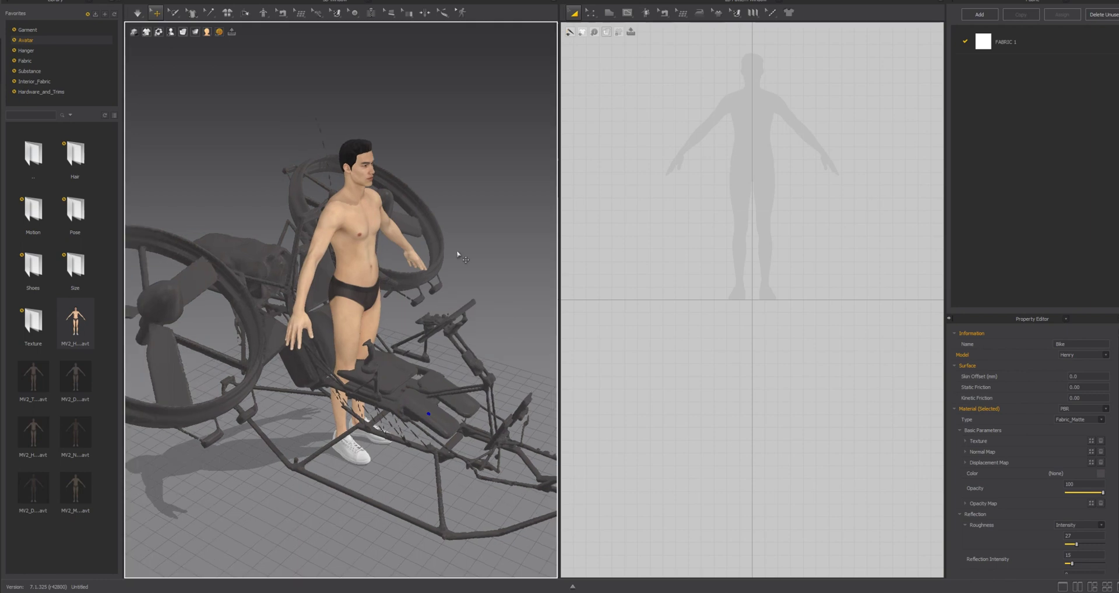
{"action": "scroll", "coordinate": [393, 295], "scroll_direction": "up", "scroll_amount": 4}
{"action": "left_click", "coordinate": [384, 240]}
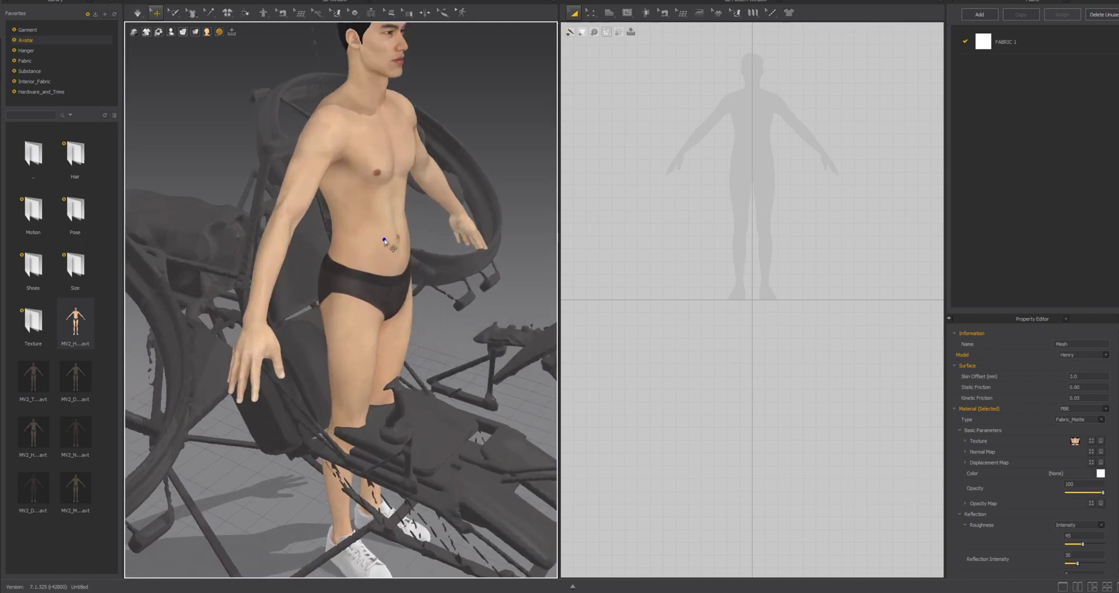
{"action": "key", "text": "shift+x"}
Step: Frame the avatar's skeleton and select its root joint
{"action": "right_click_drag", "start_coordinate": [380, 288], "coordinate": [399, 229]}
{"action": "left_click", "coordinate": [398, 226]}
{"action": "right_click_drag", "start_coordinate": [327, 281], "coordinate": [357, 312]}
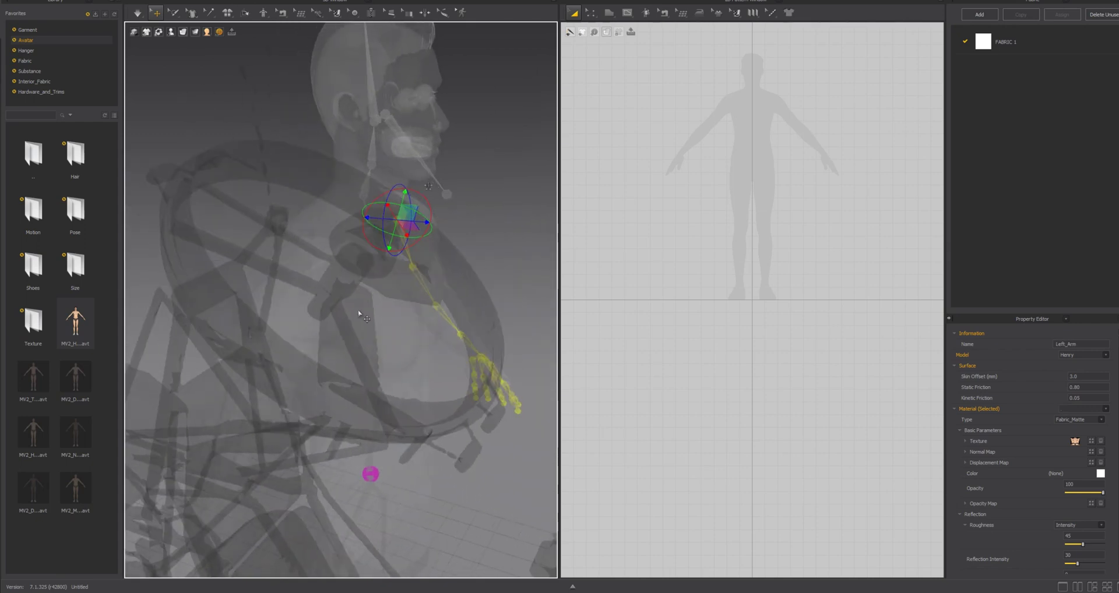
{"action": "middle_click_drag", "start_coordinate": [431, 466], "coordinate": [410, 332]}
{"action": "scroll", "coordinate": [410, 332], "scroll_direction": "down", "scroll_amount": 5}
{"action": "right_click_drag", "start_coordinate": [373, 319], "coordinate": [327, 330]}
{"action": "scroll", "coordinate": [350, 333], "scroll_direction": "up", "scroll_amount": 3}
{"action": "scroll", "coordinate": [328, 330], "scroll_direction": "up", "scroll_amount": 6}
{"action": "left_click", "coordinate": [334, 333]}
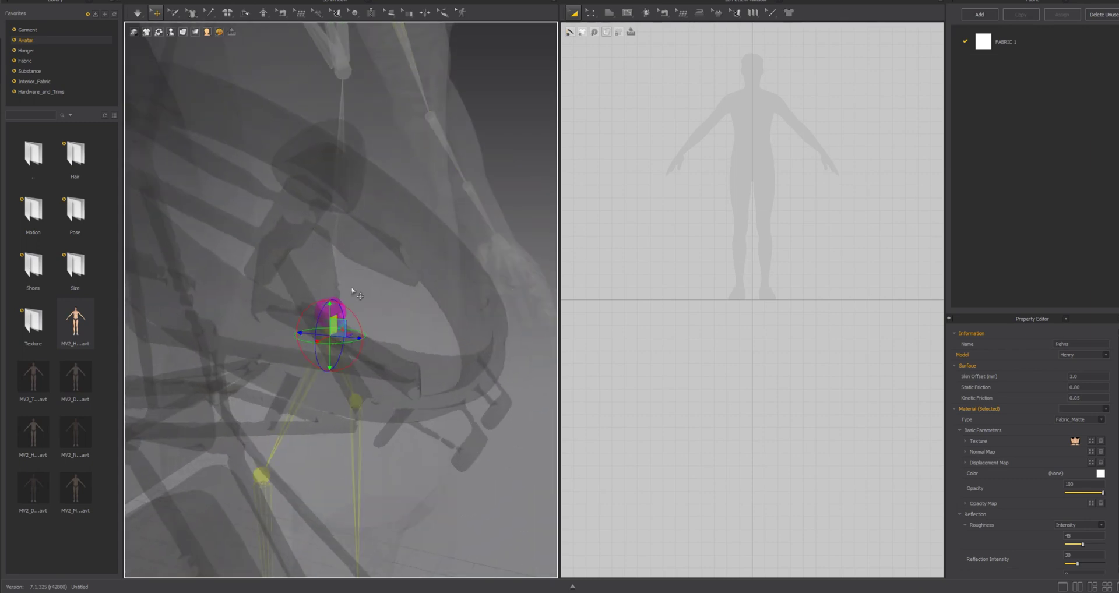
{"action": "scroll", "coordinate": [337, 314], "scroll_direction": "up", "scroll_amount": 3}
{"action": "left_click", "coordinate": [336, 316]}
Step: Tilt the whole avatar backward about 18 degrees from the root
{"action": "scroll", "coordinate": [384, 341], "scroll_direction": "down", "scroll_amount": 8}
{"action": "right_click_drag", "start_coordinate": [409, 330], "coordinate": [346, 312]}
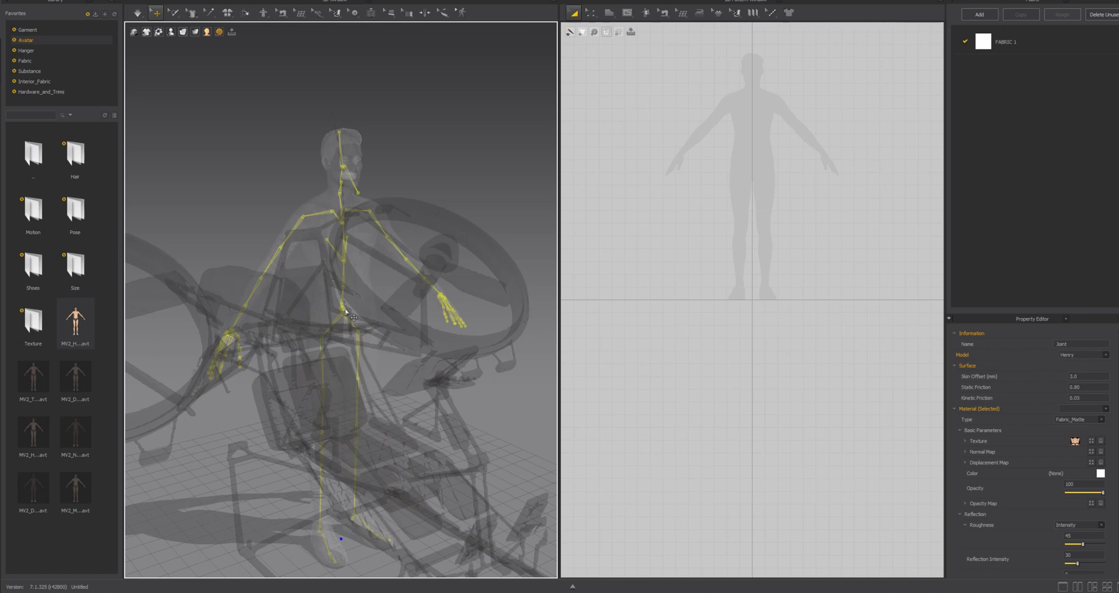
{"action": "scroll", "coordinate": [364, 331], "scroll_direction": "up", "scroll_amount": 5}
{"action": "scroll", "coordinate": [364, 330], "scroll_direction": "down", "scroll_amount": 3}
{"action": "middle_click_drag", "start_coordinate": [364, 326], "coordinate": [360, 282]}
{"action": "right_click_drag", "start_coordinate": [369, 251], "coordinate": [441, 341]}
{"action": "middle_click_drag", "start_coordinate": [440, 343], "coordinate": [435, 318]}
{"action": "left_click_drag", "start_coordinate": [368, 352], "coordinate": [372, 338]}
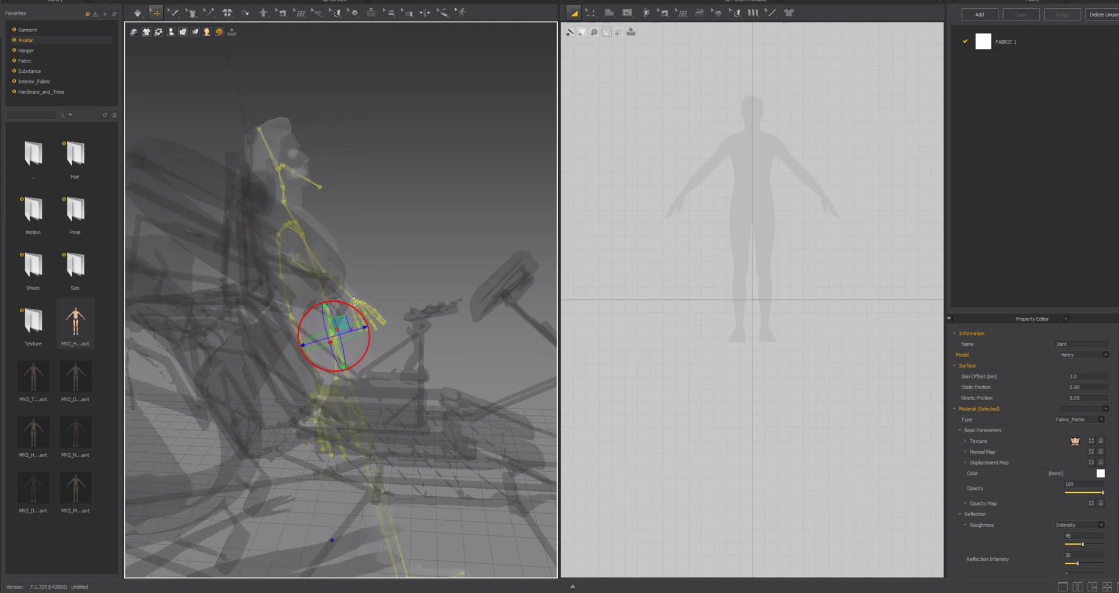
Step: Raise the Left_thigh joint so the left leg is horizontal
{"action": "middle_click_drag", "start_coordinate": [371, 338], "coordinate": [363, 274]}
{"action": "scroll", "coordinate": [362, 273], "scroll_direction": "up", "scroll_amount": 4}
{"action": "right_click_drag", "start_coordinate": [363, 274], "coordinate": [349, 327]}
{"action": "left_click", "coordinate": [347, 321]}
{"action": "scroll", "coordinate": [330, 368], "scroll_direction": "down", "scroll_amount": 3}
{"action": "right_click_drag", "start_coordinate": [329, 367], "coordinate": [372, 271]}
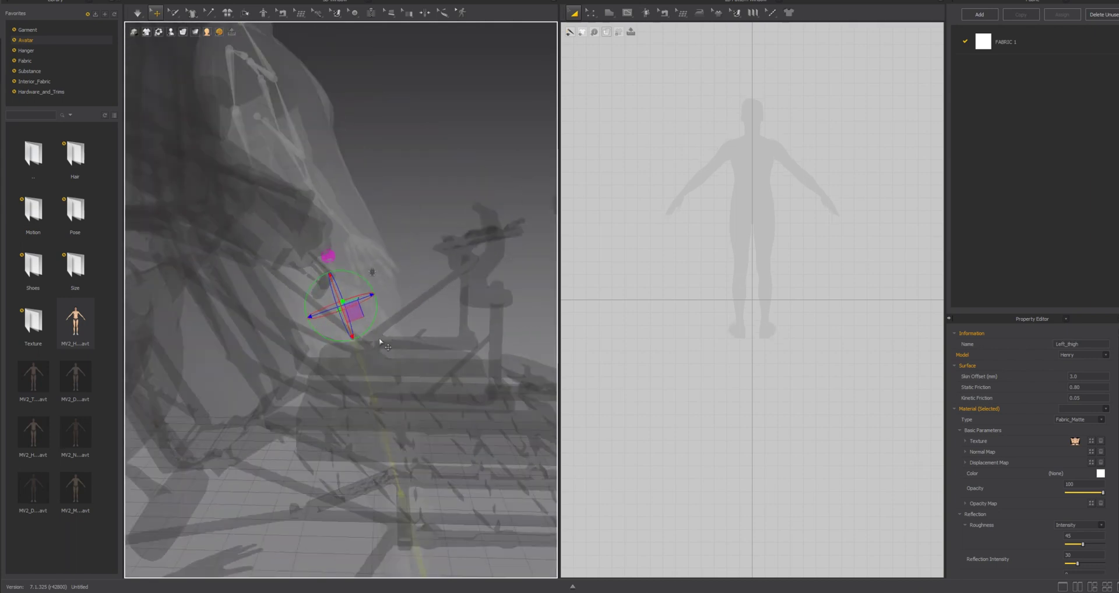
{"action": "left_click_drag", "start_coordinate": [372, 322], "coordinate": [379, 275]}
Step: Bend the Left_shin knee joint down about 30 degrees
{"action": "middle_click_drag", "start_coordinate": [533, 306], "coordinate": [388, 308]}
{"action": "left_click", "coordinate": [405, 303]}
{"action": "scroll", "coordinate": [466, 334], "scroll_direction": "down", "scroll_amount": 4}
{"action": "left_click_drag", "start_coordinate": [402, 276], "coordinate": [421, 295]}
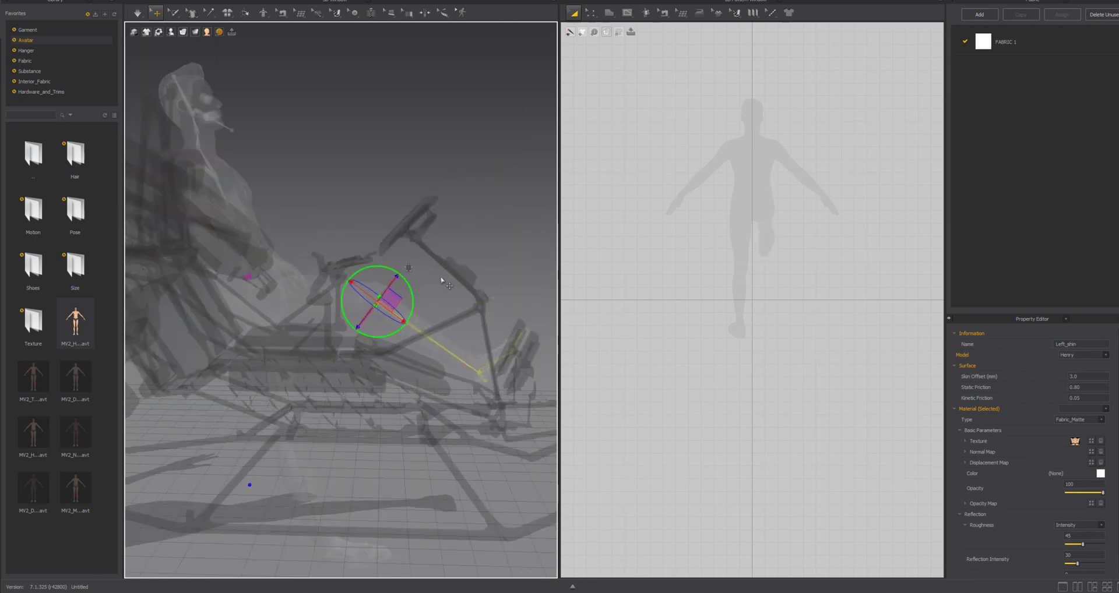
Step: Orbit around to inspect the seated pose on the bike, then select the avatar
{"action": "right_click_drag", "start_coordinate": [442, 279], "coordinate": [338, 357]}
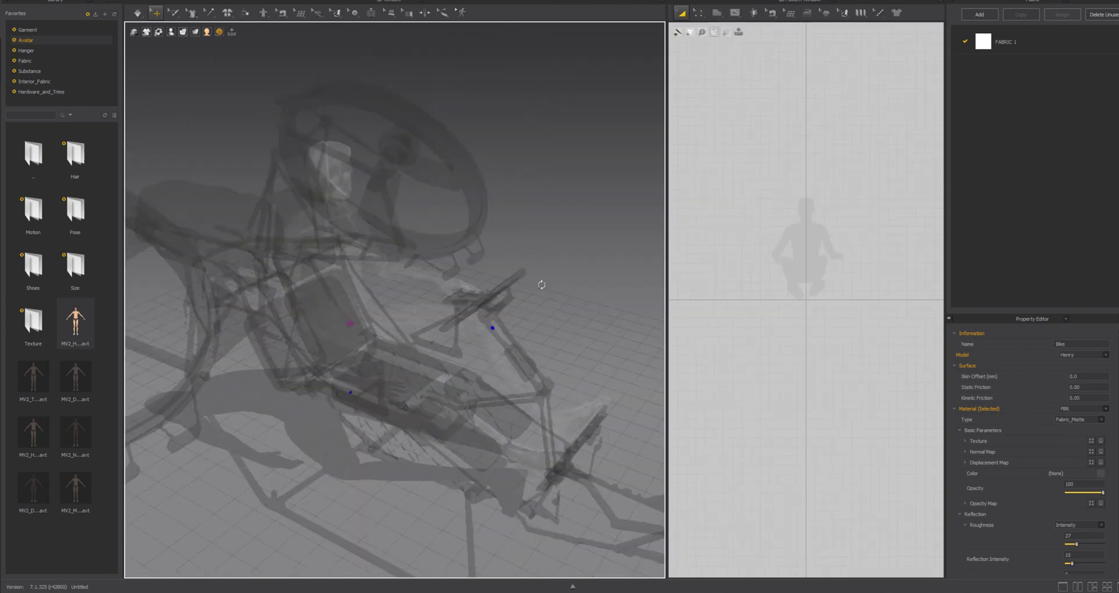
{"action": "right_click_drag", "start_coordinate": [542, 288], "coordinate": [543, 290]}
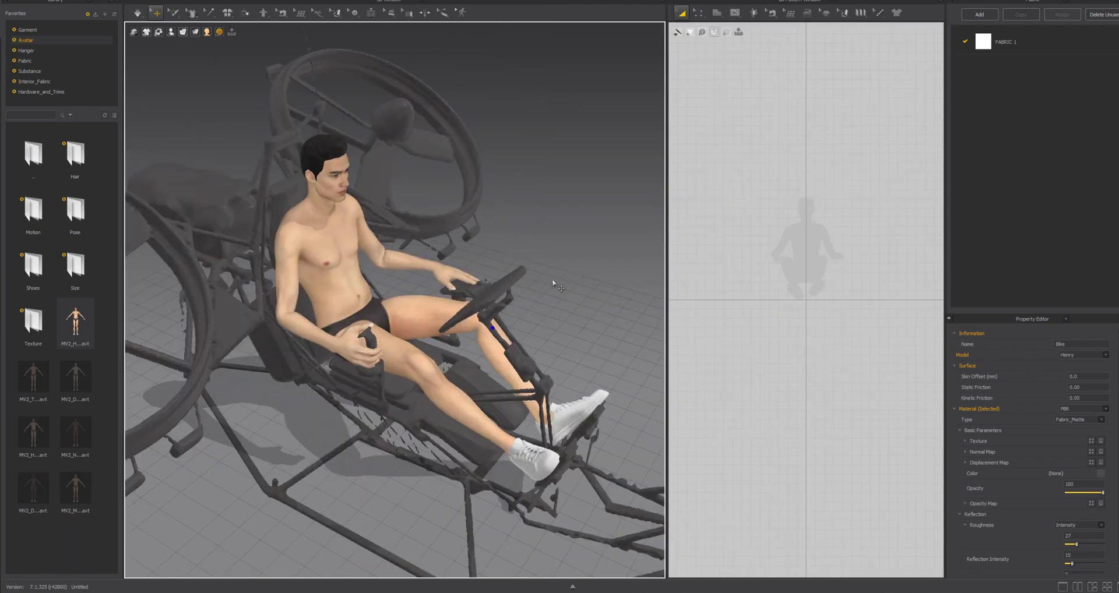
{"action": "right_click_drag", "start_coordinate": [556, 294], "coordinate": [556, 294]}
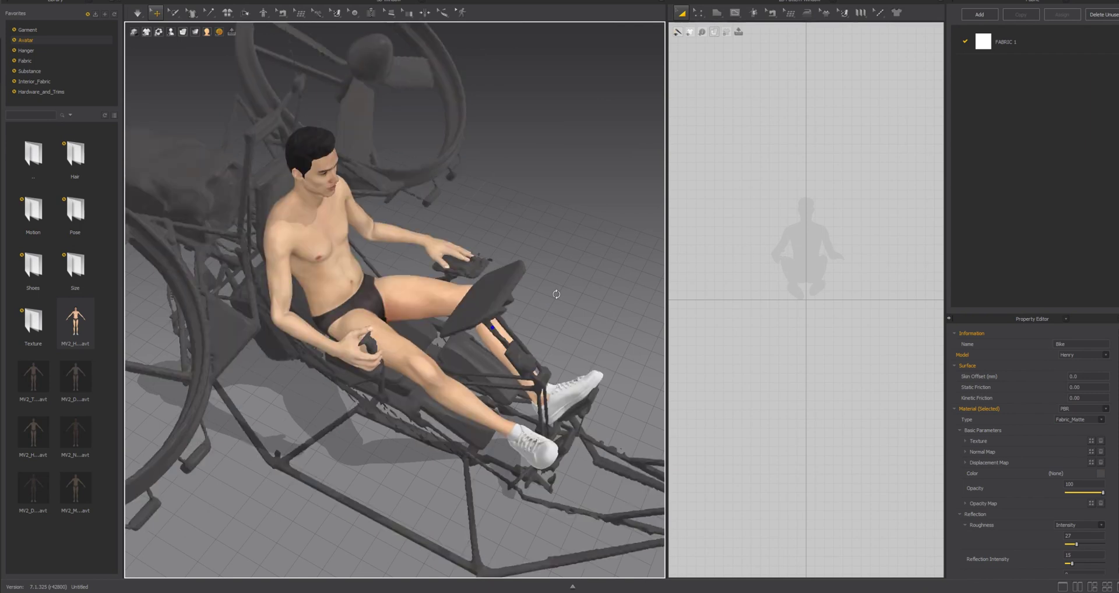
{"action": "right_click_drag", "start_coordinate": [566, 323], "coordinate": [504, 338]}
{"action": "scroll", "coordinate": [530, 327], "scroll_direction": "down", "scroll_amount": 5}
{"action": "scroll", "coordinate": [503, 338], "scroll_direction": "up", "scroll_amount": 5}
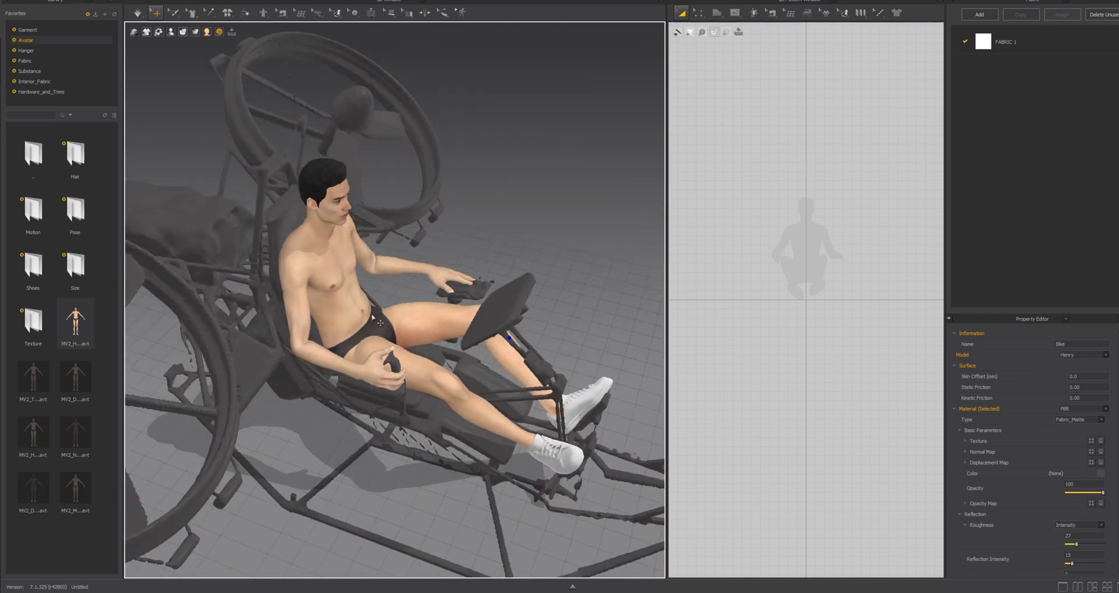
{"action": "left_click", "coordinate": [322, 263]}
Step: Save the avatar's seated pose via File > Save As > Pose as 'test'
{"action": "left_click", "coordinate": [14, 1]}
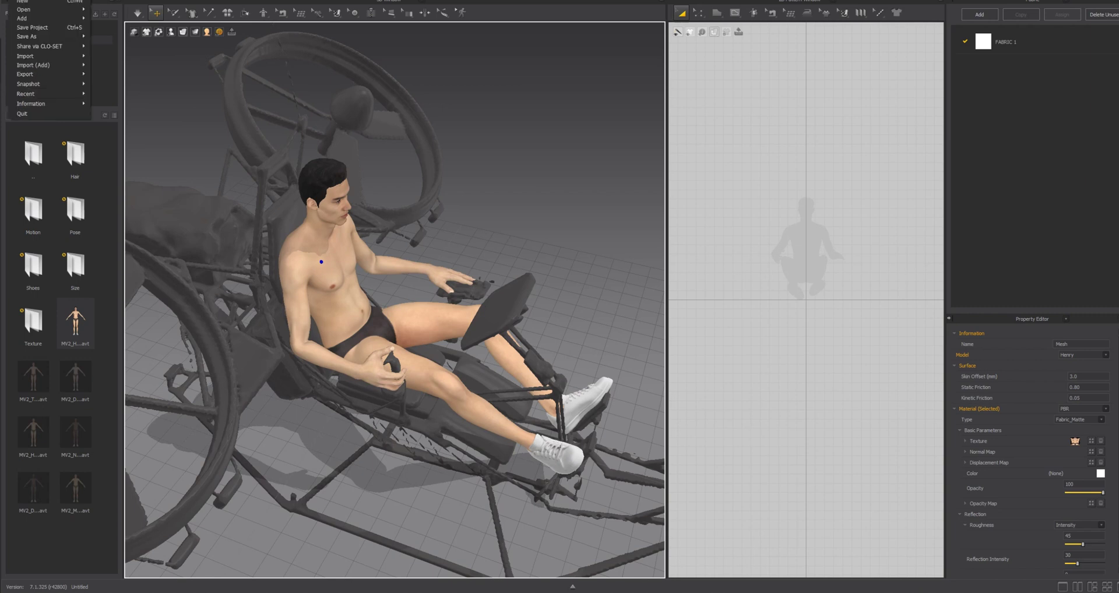
{"action": "mouse_move", "coordinate": [32, 37]}
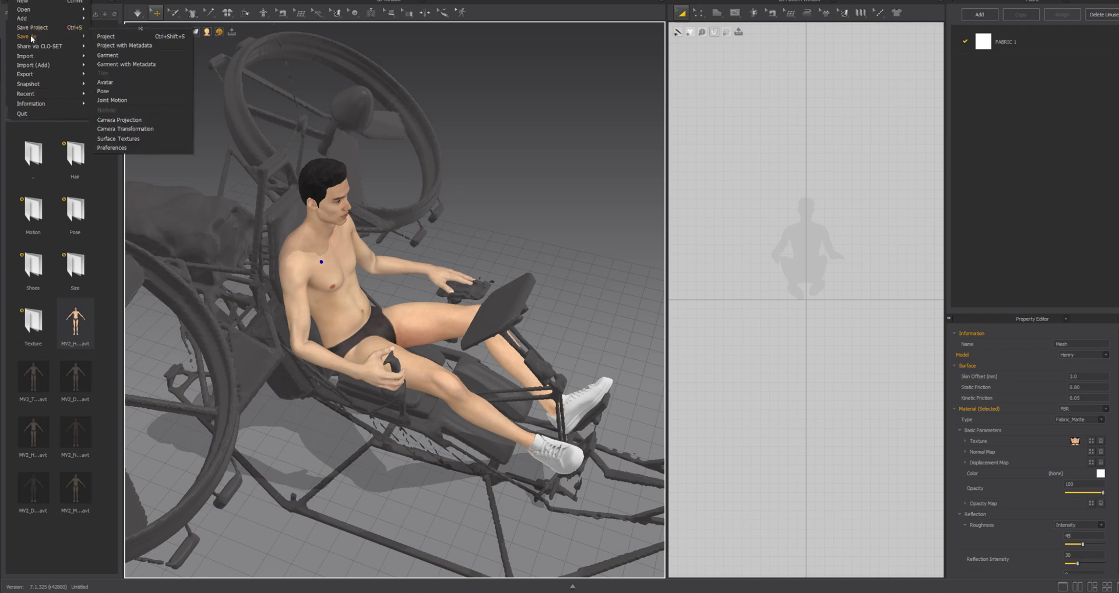
{"action": "left_click", "coordinate": [103, 91]}
{"action": "type", "text": "test"}
{"action": "key", "text": "Return"}
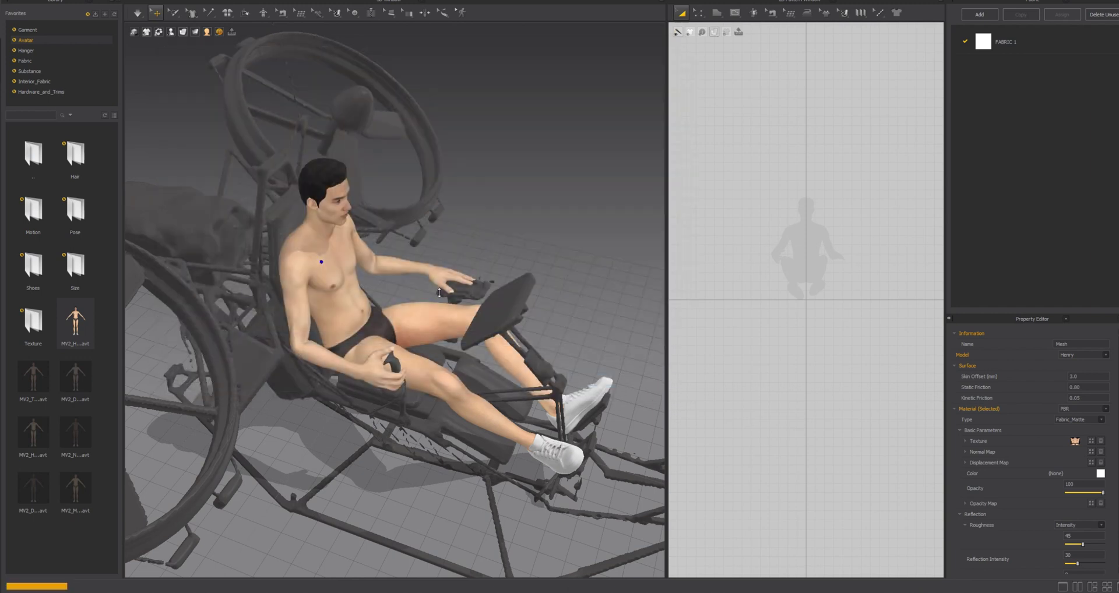
Step: Delete the hover-bike from the scene
{"action": "right_click_drag", "start_coordinate": [438, 274], "coordinate": [295, 231]}
{"action": "left_click", "coordinate": [278, 228]}
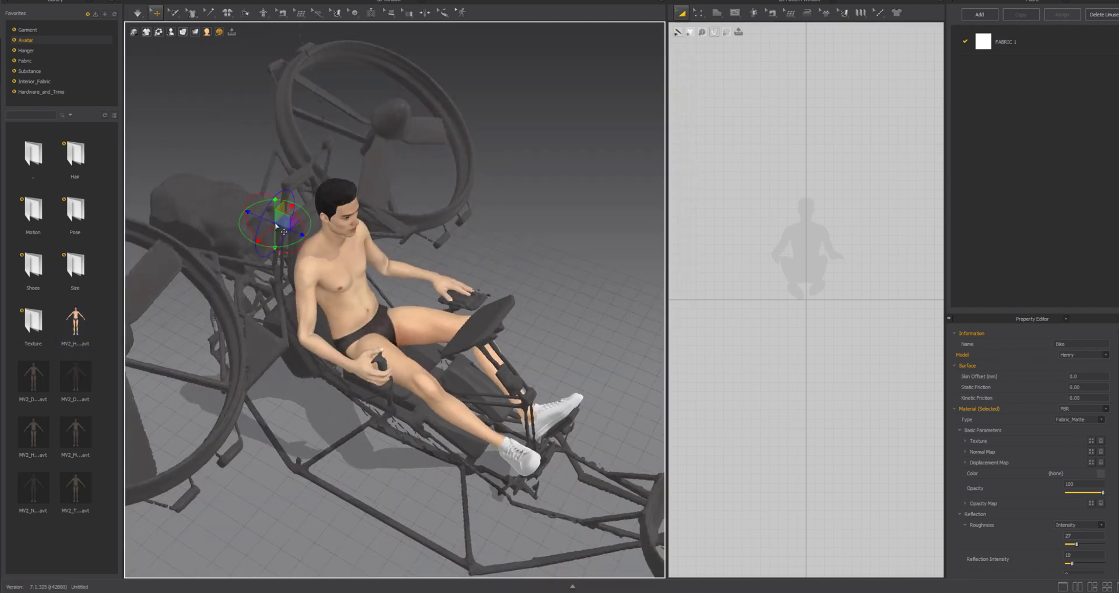
{"action": "key", "text": "Delete"}
Step: Reset the avatar's joints to the default standing A-pose
{"action": "middle_click_drag", "start_coordinate": [351, 285], "coordinate": [376, 286]}
{"action": "left_click", "coordinate": [375, 286]}
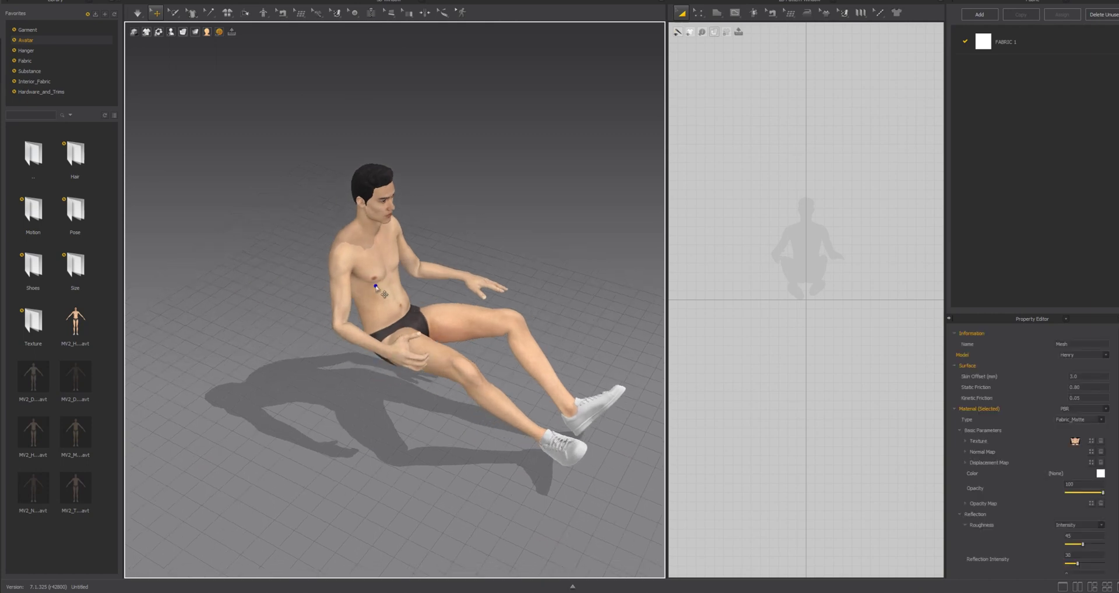
{"action": "right_click", "coordinate": [375, 287]}
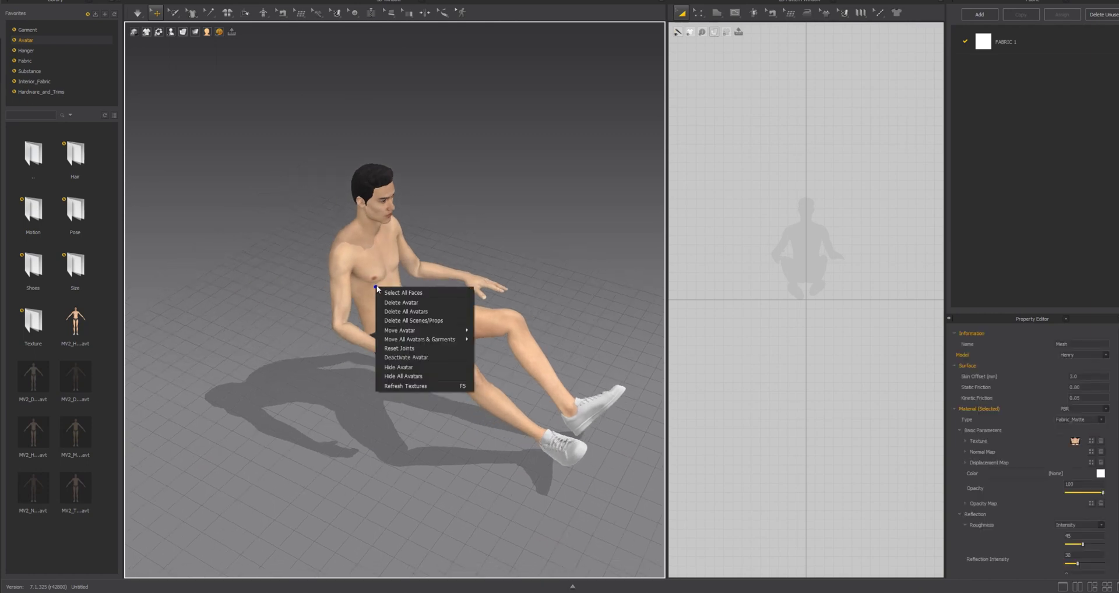
{"action": "left_click", "coordinate": [416, 349]}
{"action": "right_click_drag", "start_coordinate": [500, 260], "coordinate": [423, 311]}
Step: Drag 13.zprj from the zprj Files folder into Marvelous Designer's 3D window
{"action": "scroll", "coordinate": [424, 312], "scroll_direction": "up", "scroll_amount": 5}
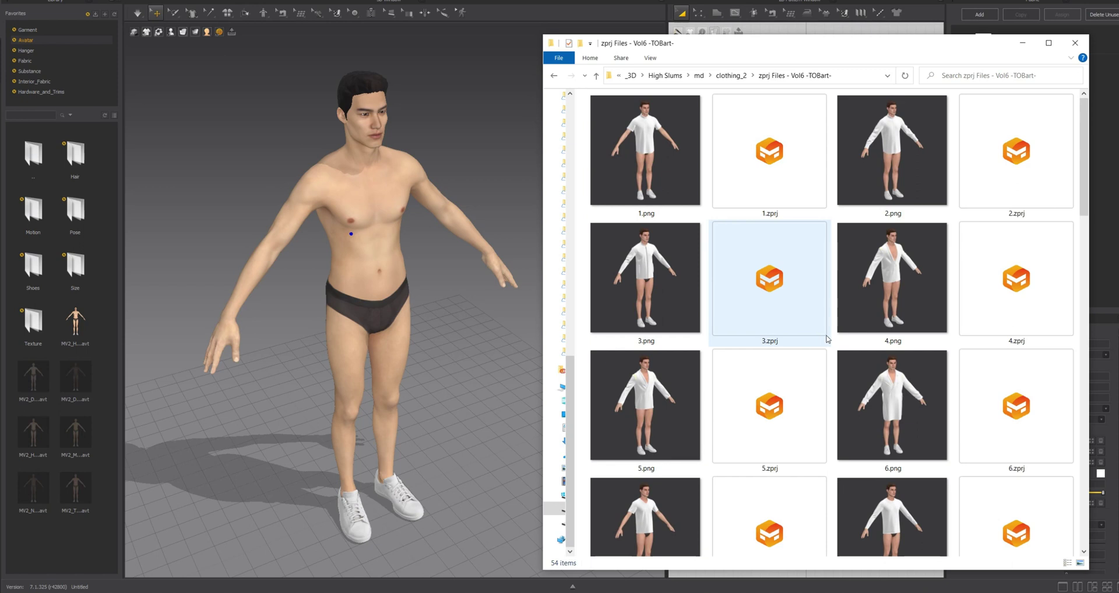
{"action": "scroll", "coordinate": [807, 369], "scroll_direction": "down", "scroll_amount": 5}
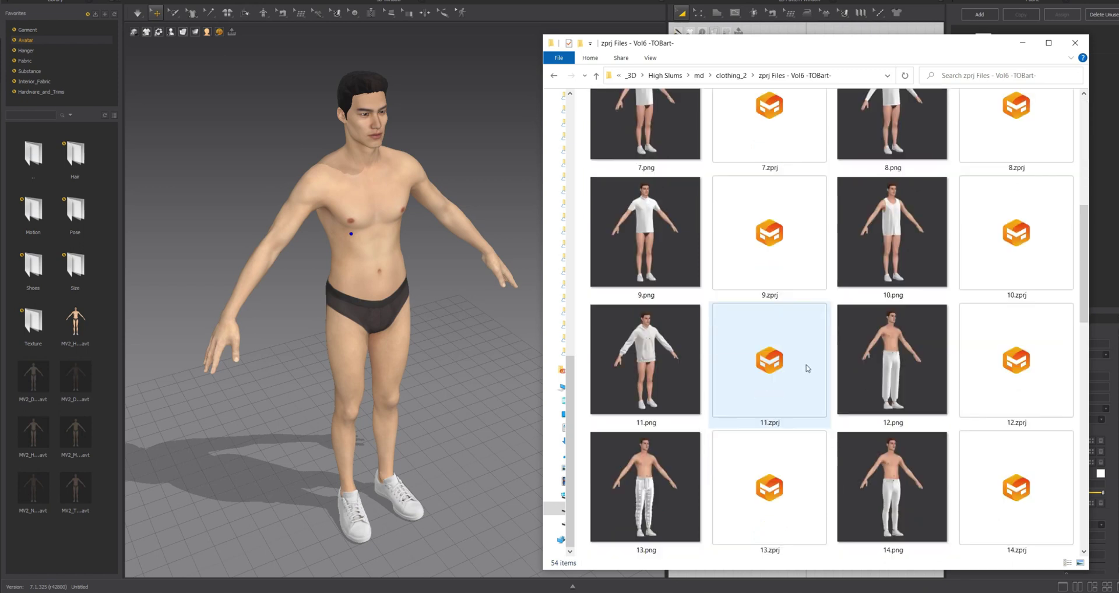
{"action": "left_click_drag", "start_coordinate": [792, 452], "coordinate": [388, 319]}
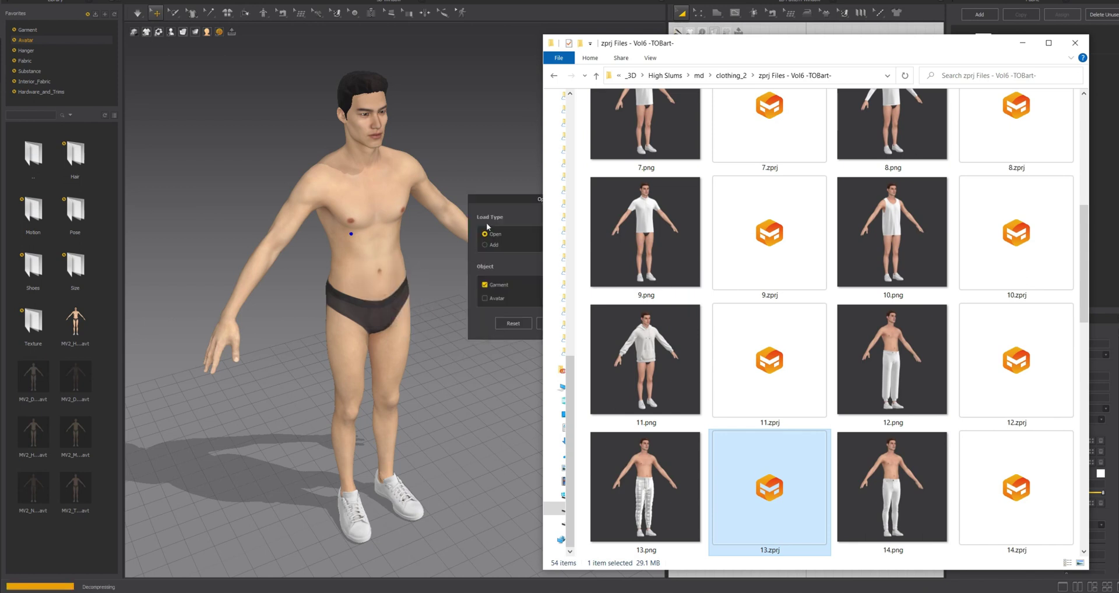
{"action": "left_click", "coordinate": [501, 203]}
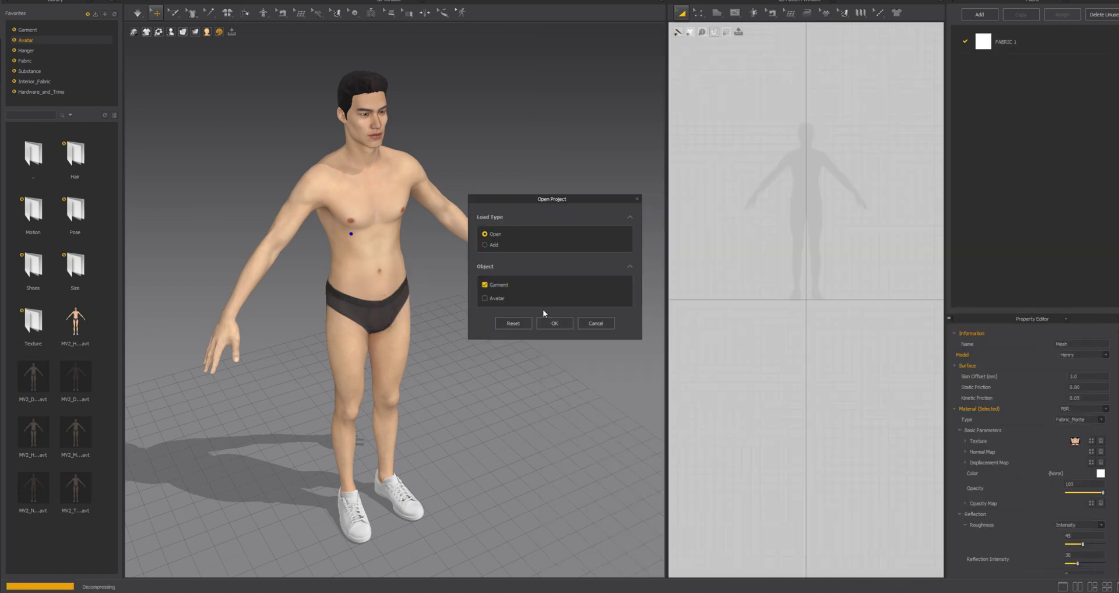
Step: Add 13.zprj's quilted pants with its avatar pose and size, then drag in 11.zprj
{"action": "left_click", "coordinate": [494, 245]}
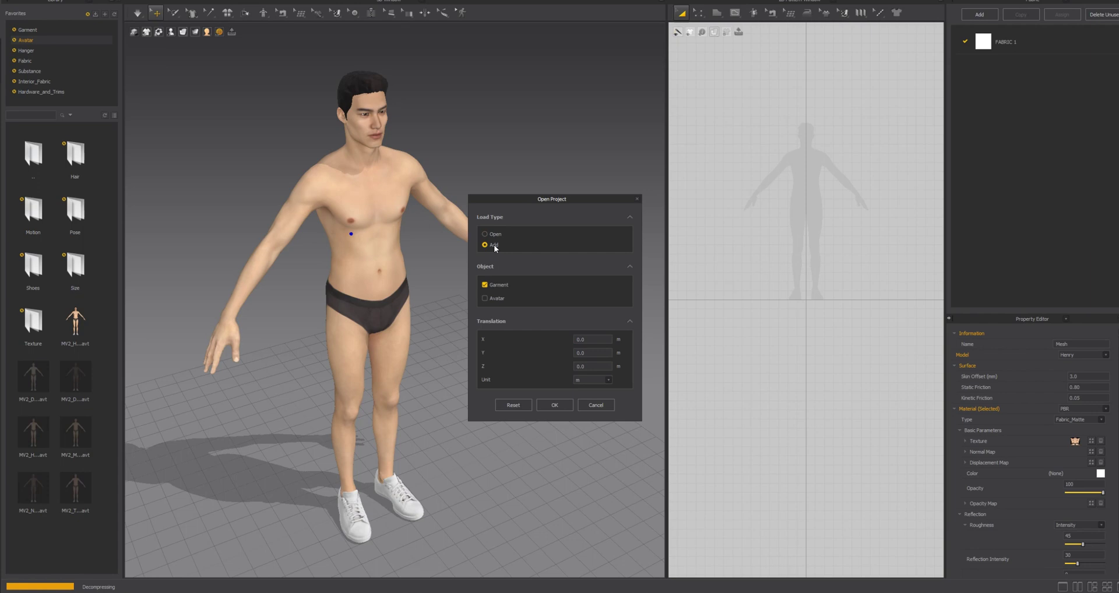
{"action": "left_click", "coordinate": [495, 235]}
{"action": "left_click", "coordinate": [494, 245]}
{"action": "left_click", "coordinate": [554, 406]}
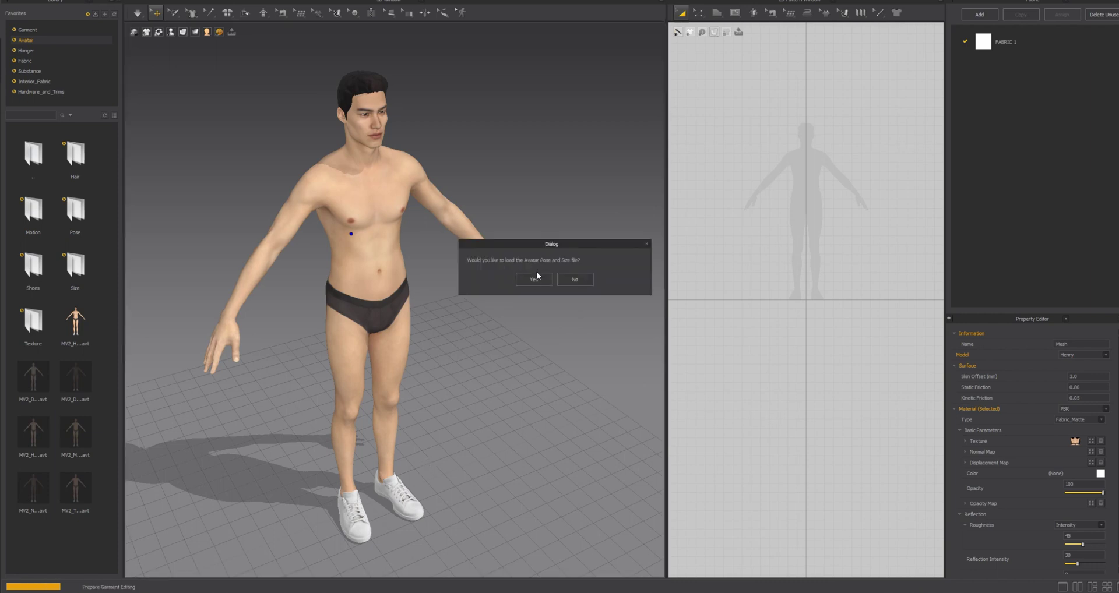
{"action": "left_click", "coordinate": [533, 280]}
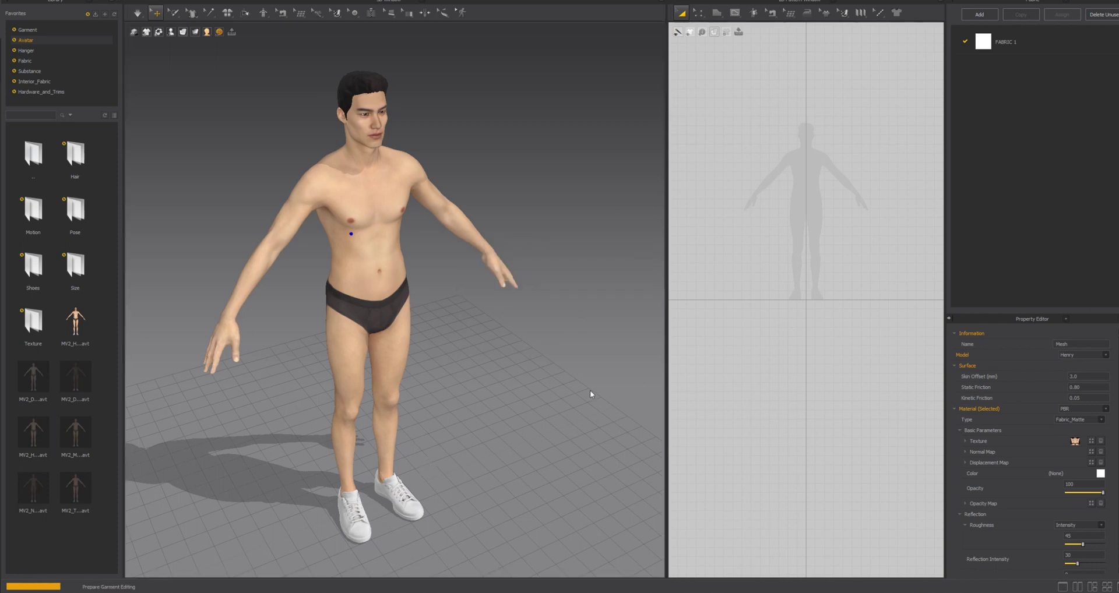
{"action": "mouse_move", "coordinate": [514, 391]}
{"action": "right_mouse_down"}
{"action": "mouse_move", "coordinate": [487, 440]}
{"action": "mouse_move", "coordinate": [446, 419]}
{"action": "mouse_move", "coordinate": [482, 423]}
{"action": "mouse_move", "coordinate": [497, 402]}
{"action": "right_mouse_up"}
{"action": "key", "text": "alt+Tab"}
{"action": "left_click_drag", "start_coordinate": [769, 373], "coordinate": [414, 249]}
Step: Skip saving and add the 11.zprj hoodie with its avatar pose and size
{"action": "left_click", "coordinate": [512, 255]}
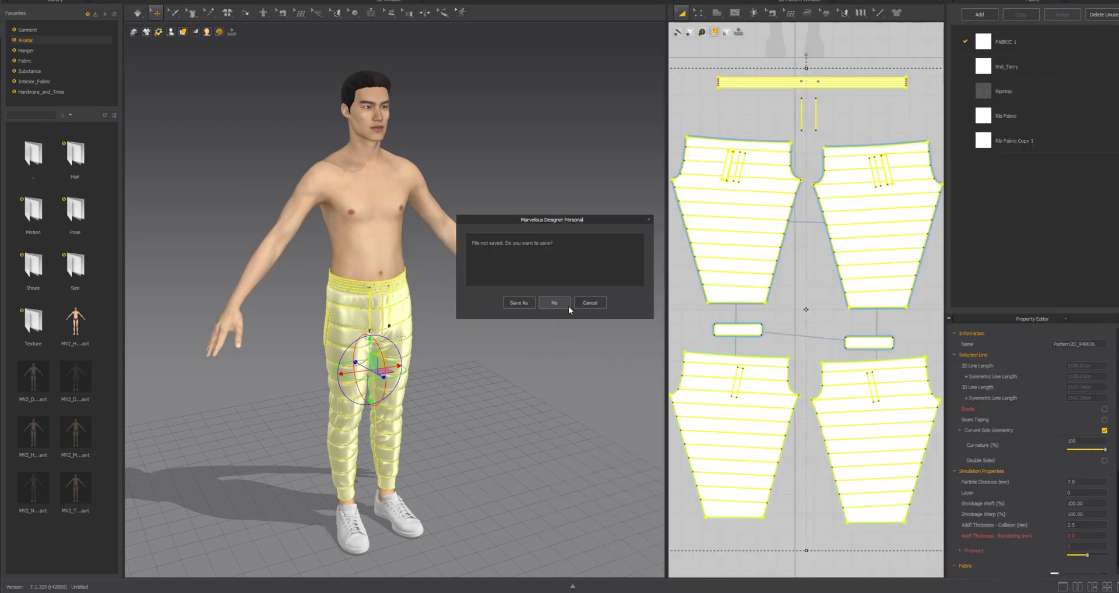
{"action": "left_click", "coordinate": [558, 304]}
{"action": "left_click", "coordinate": [494, 244]}
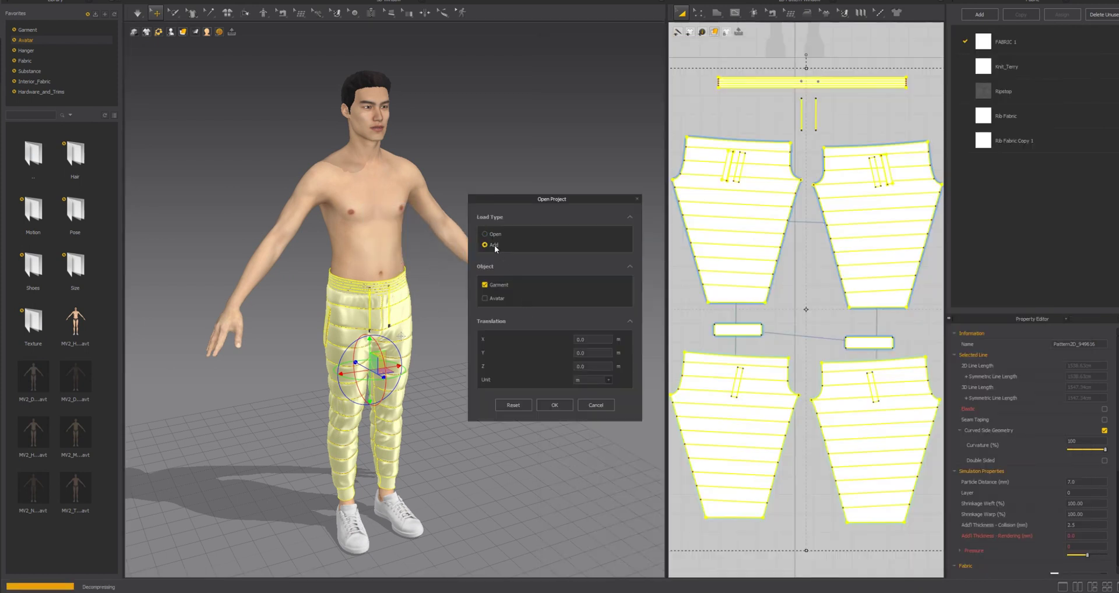
{"action": "left_click", "coordinate": [551, 406]}
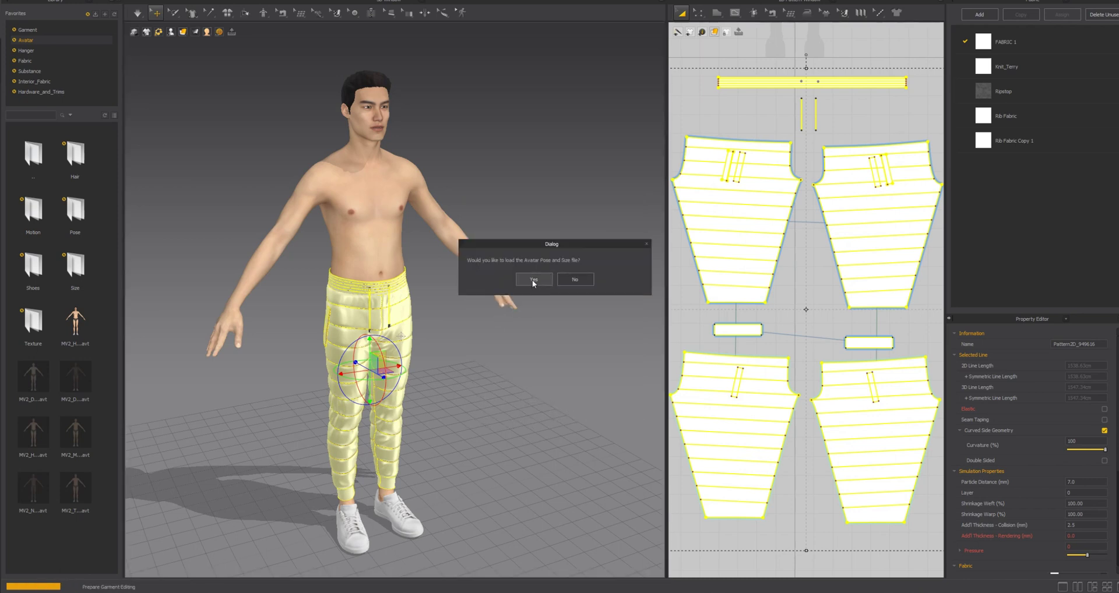
{"action": "left_click", "coordinate": [532, 280]}
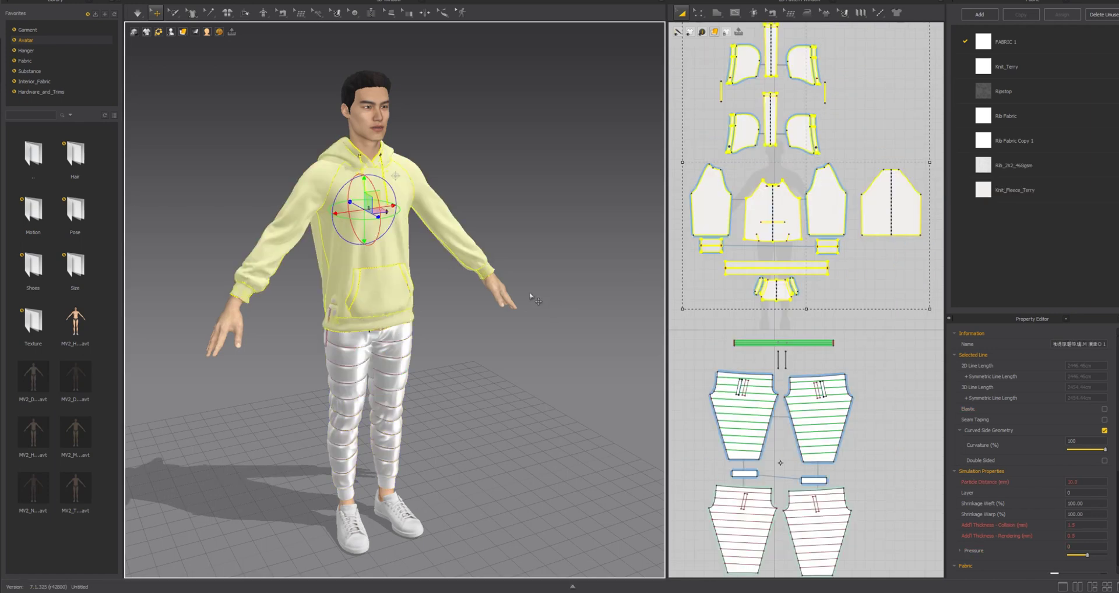
Step: Run the cloth simulation so the hoodie drapes, then view the avatar from the front
{"action": "right_click_drag", "start_coordinate": [532, 299], "coordinate": [513, 268]}
{"action": "scroll", "coordinate": [475, 372], "scroll_direction": "up", "scroll_amount": 3}
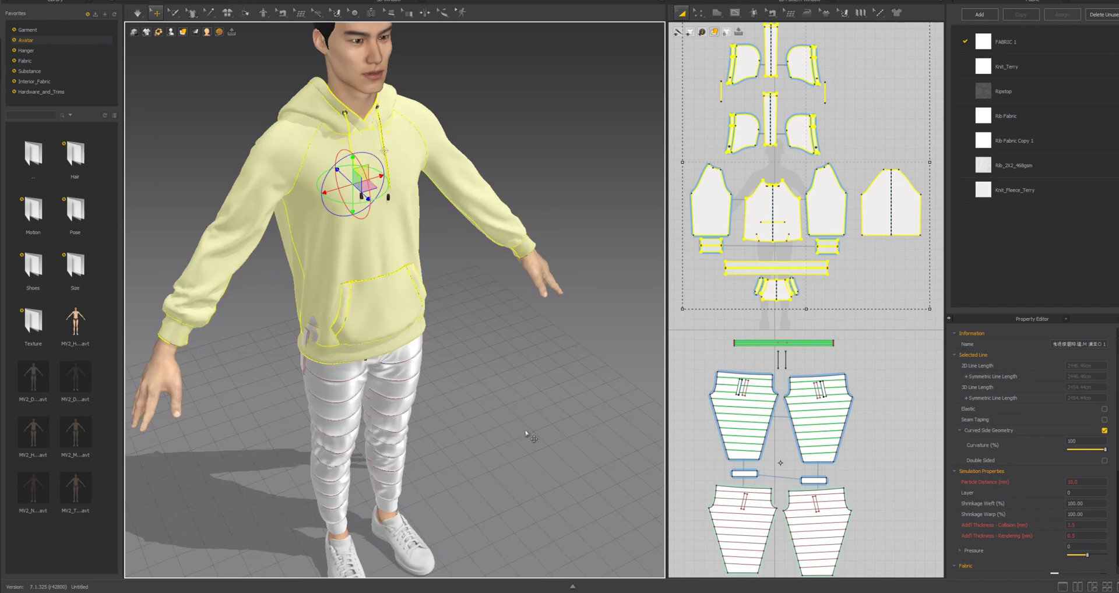
{"action": "key", "text": "space"}
{"action": "key", "text": "2"}
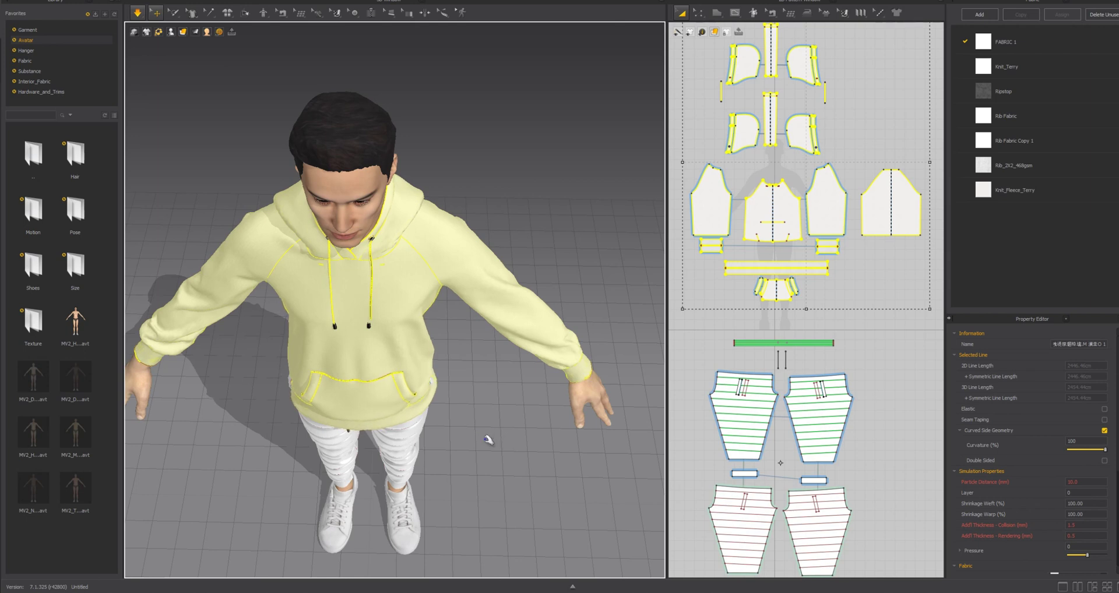
Step: Pull the hoodie's hem sides outward by the pocket to settle the fit
{"action": "mouse_move", "coordinate": [429, 388]}
{"action": "left_mouse_down"}
{"action": "mouse_move", "coordinate": [470, 392]}
{"action": "mouse_move", "coordinate": [458, 403]}
{"action": "mouse_move", "coordinate": [443, 389]}
{"action": "left_mouse_up"}
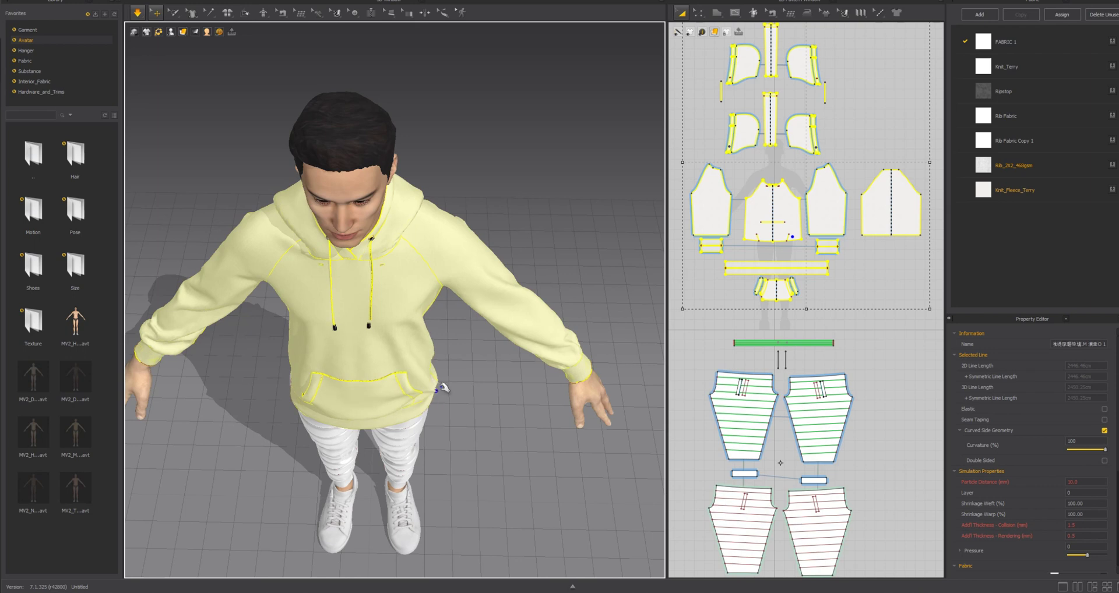
{"action": "left_click_drag", "start_coordinate": [468, 380], "coordinate": [520, 382]}
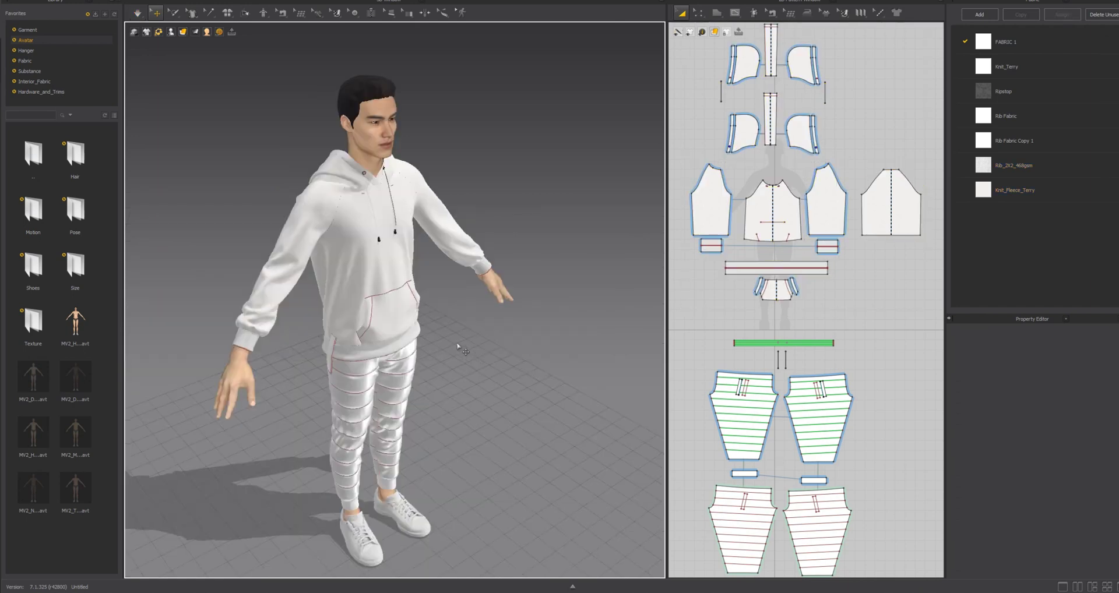
{"action": "right_click_drag", "start_coordinate": [457, 349], "coordinate": [509, 366]}
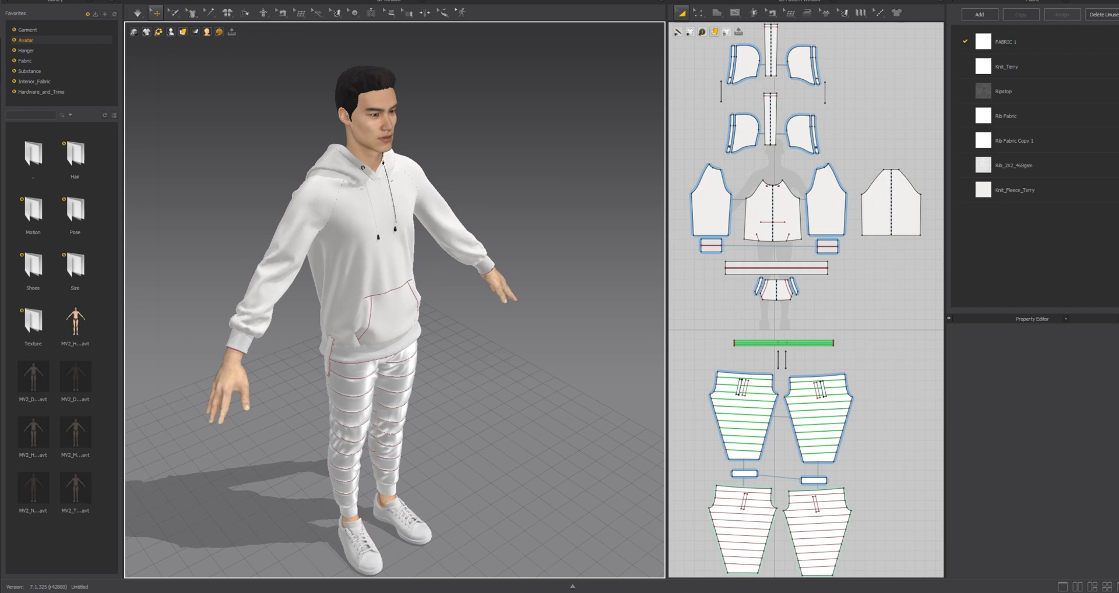
Step: Load the test.pos pose as Pose Only (Maintain Avatar Size) so the avatar sits
{"action": "left_click", "coordinate": [14, 1]}
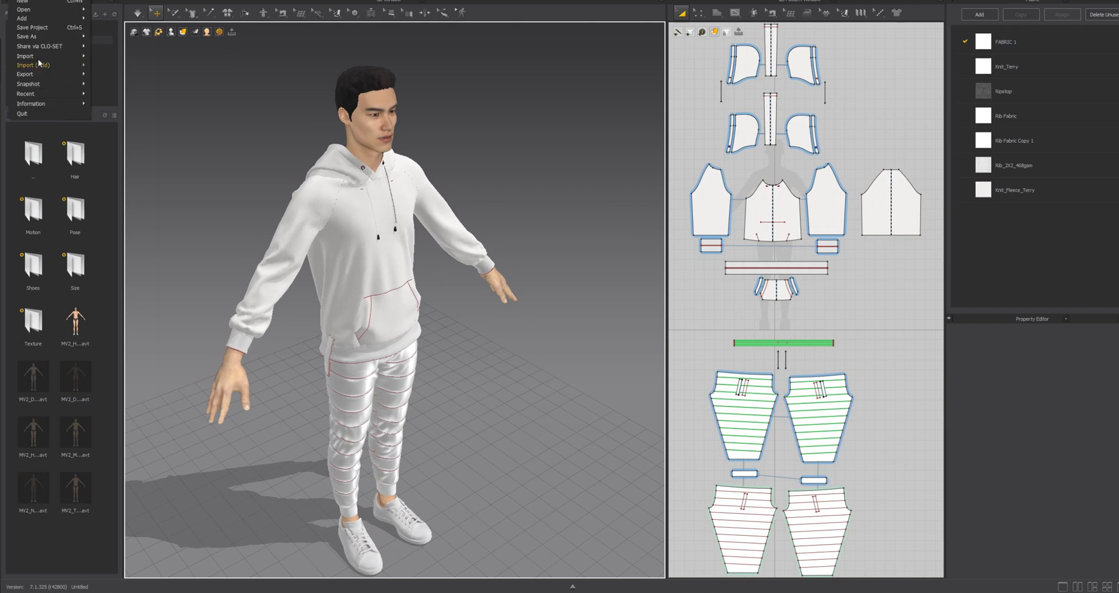
{"action": "mouse_move", "coordinate": [36, 13]}
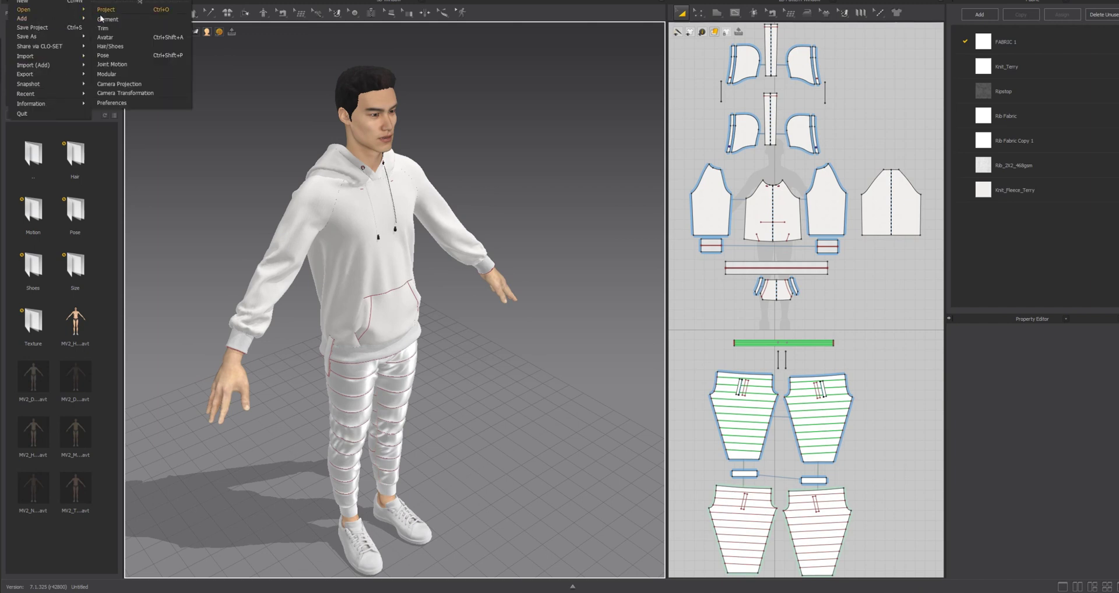
{"action": "left_click", "coordinate": [109, 56]}
{"action": "left_click", "coordinate": [410, 207]}
{"action": "left_click", "coordinate": [599, 385]}
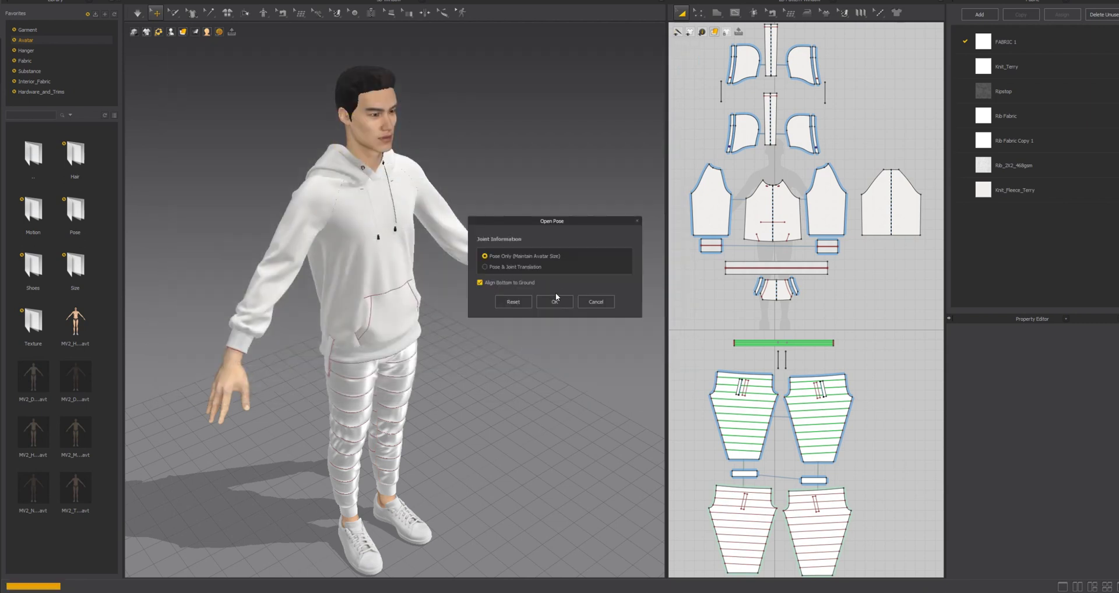
{"action": "left_click", "coordinate": [563, 301]}
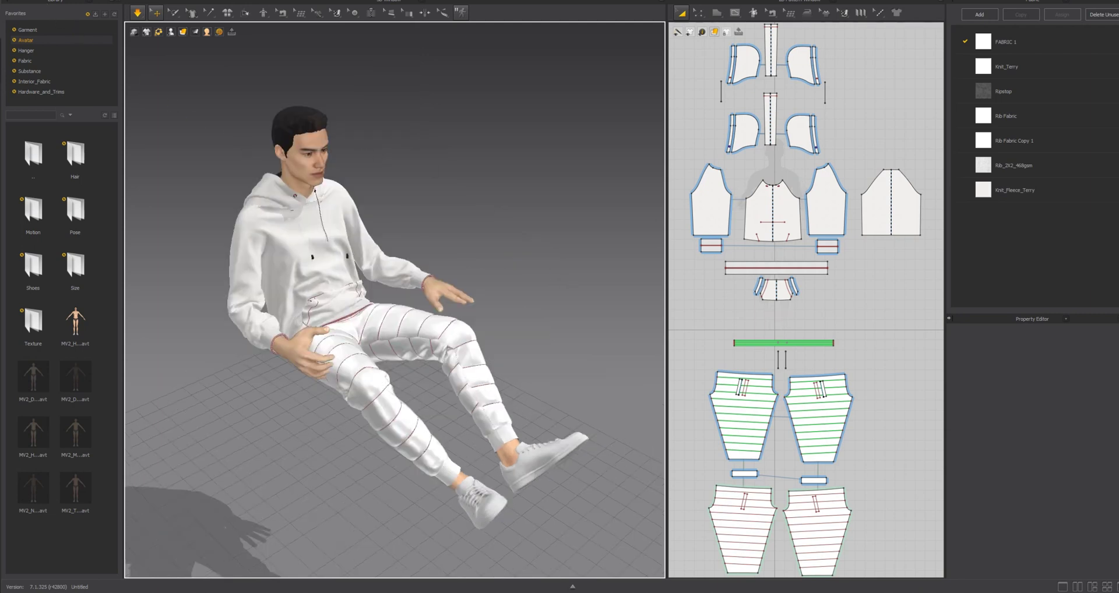
{"action": "left_click", "coordinate": [31, 0]}
Step: Export the dressed avatar as test2.obj, confirming single welded, thin object settings
{"action": "mouse_move", "coordinate": [18, 0]}
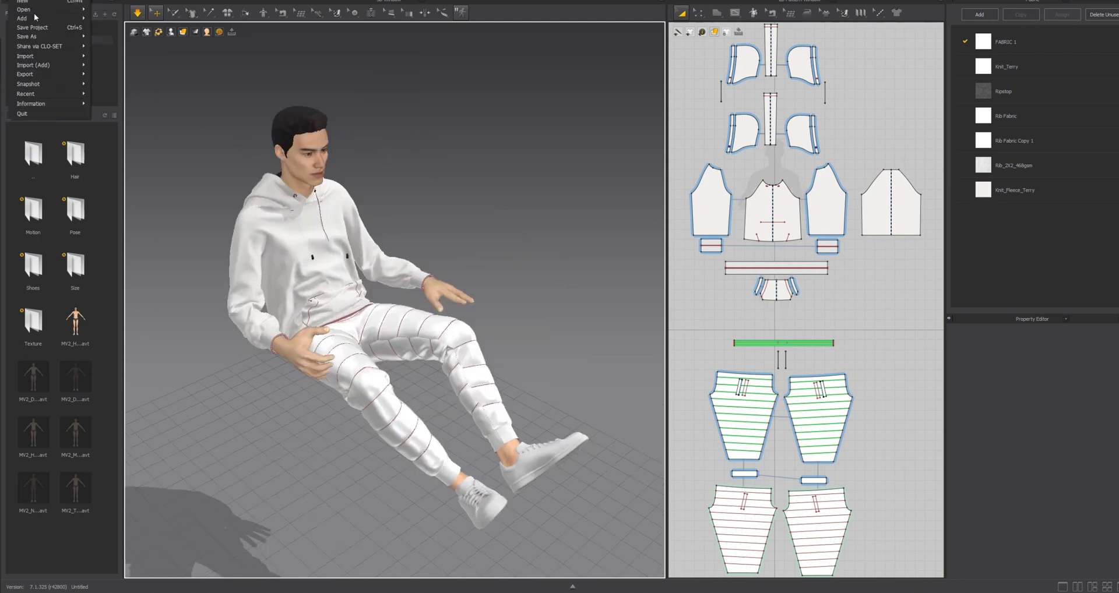
{"action": "mouse_move", "coordinate": [68, 75]}
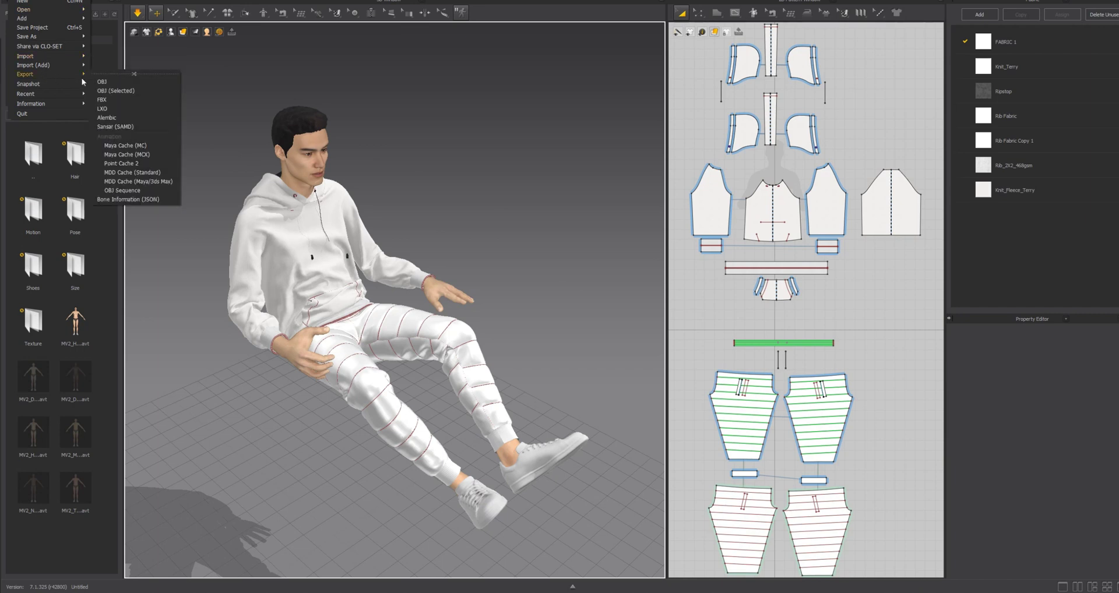
{"action": "left_click", "coordinate": [105, 81]}
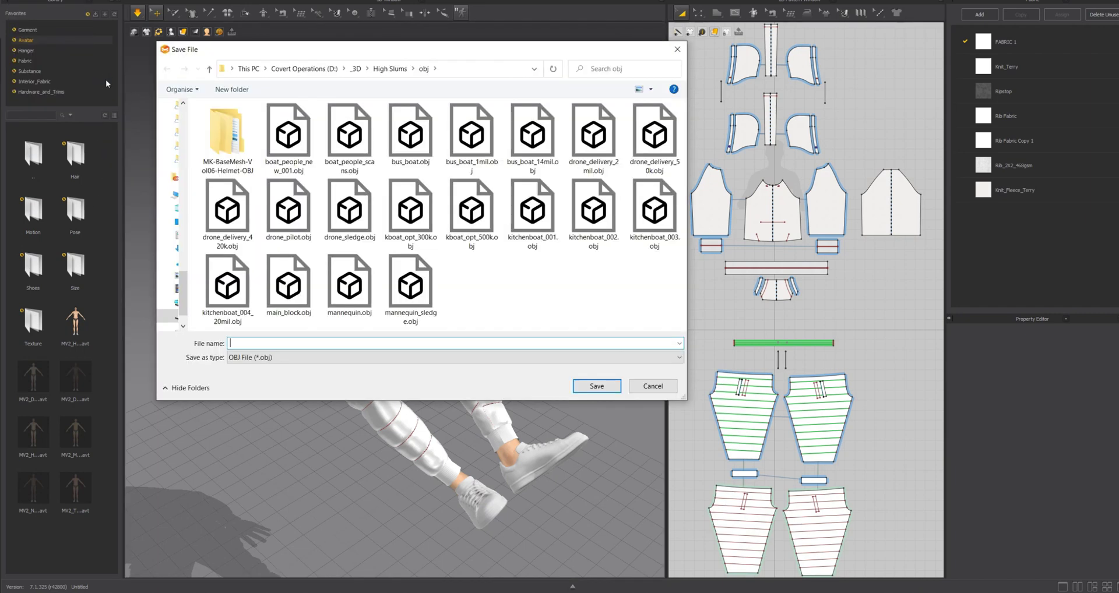
{"action": "type", "text": "test2"}
{"action": "left_click", "coordinate": [598, 387]}
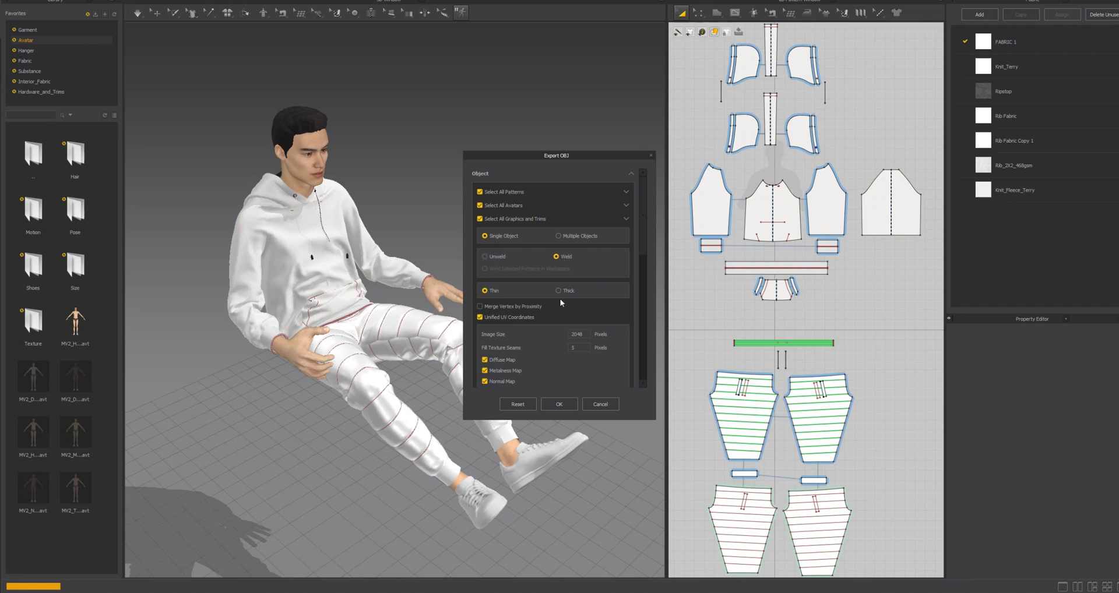
{"action": "scroll", "coordinate": [561, 298], "scroll_direction": "down", "scroll_amount": 10}
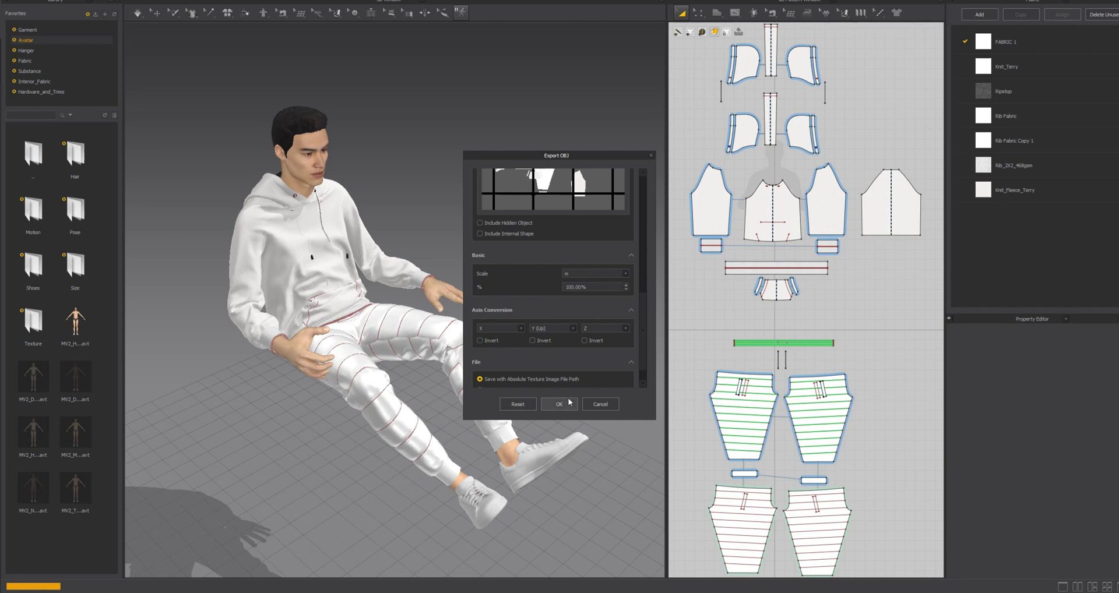
{"action": "scroll", "coordinate": [557, 330], "scroll_direction": "up", "scroll_amount": 10}
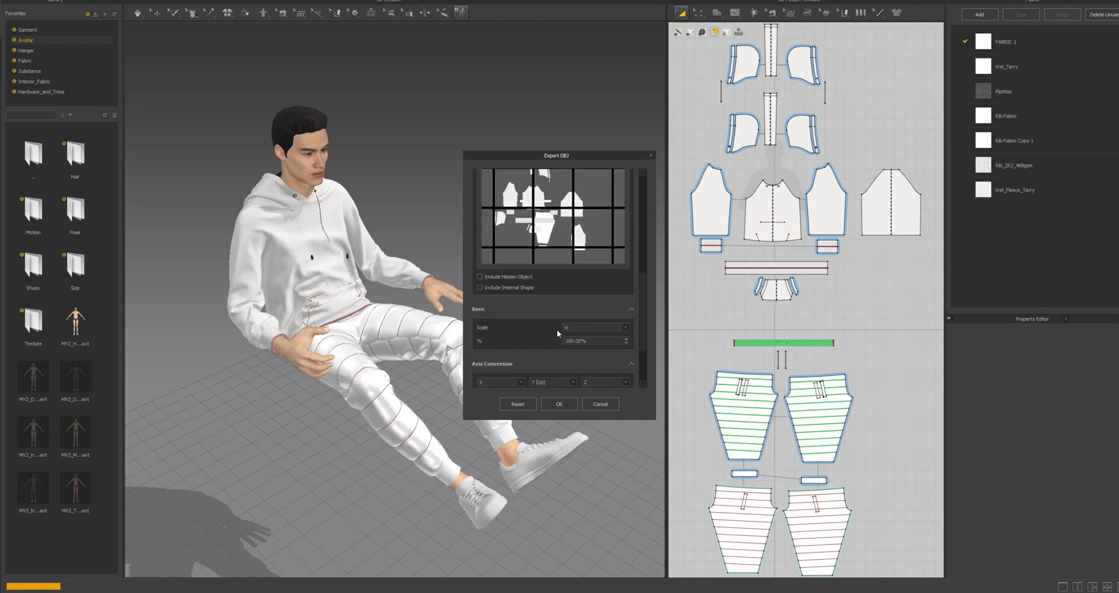
{"action": "scroll", "coordinate": [557, 330], "scroll_direction": "down", "scroll_amount": 10}
{"action": "left_click", "coordinate": [557, 406]}
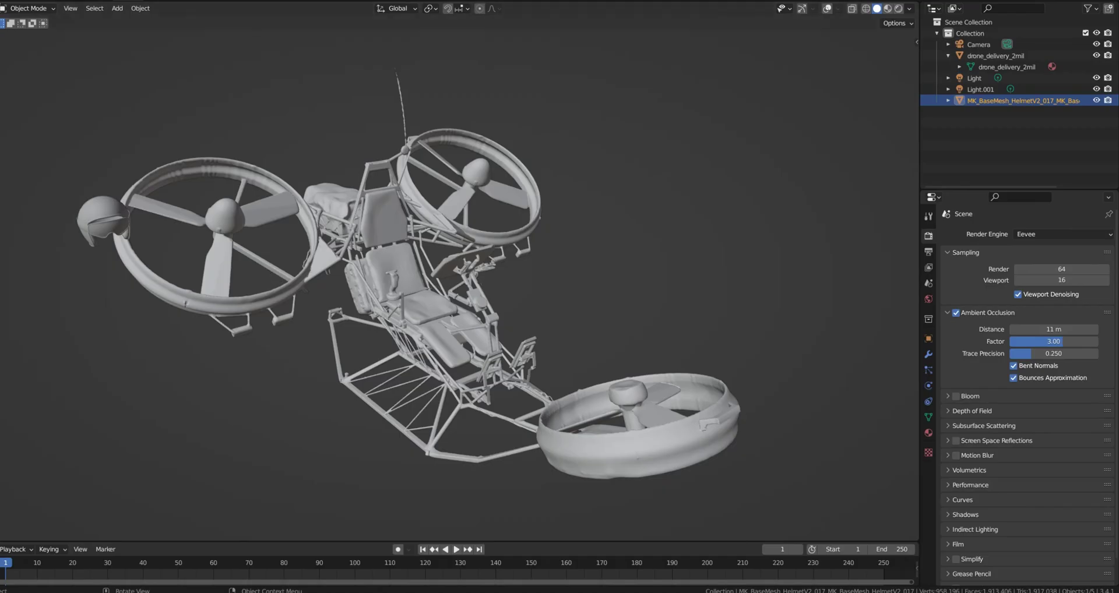
Step: Import test2.obj as a Wavefront OBJ into the hover-bike Blender scene
{"action": "left_click", "coordinate": [4, 1]}
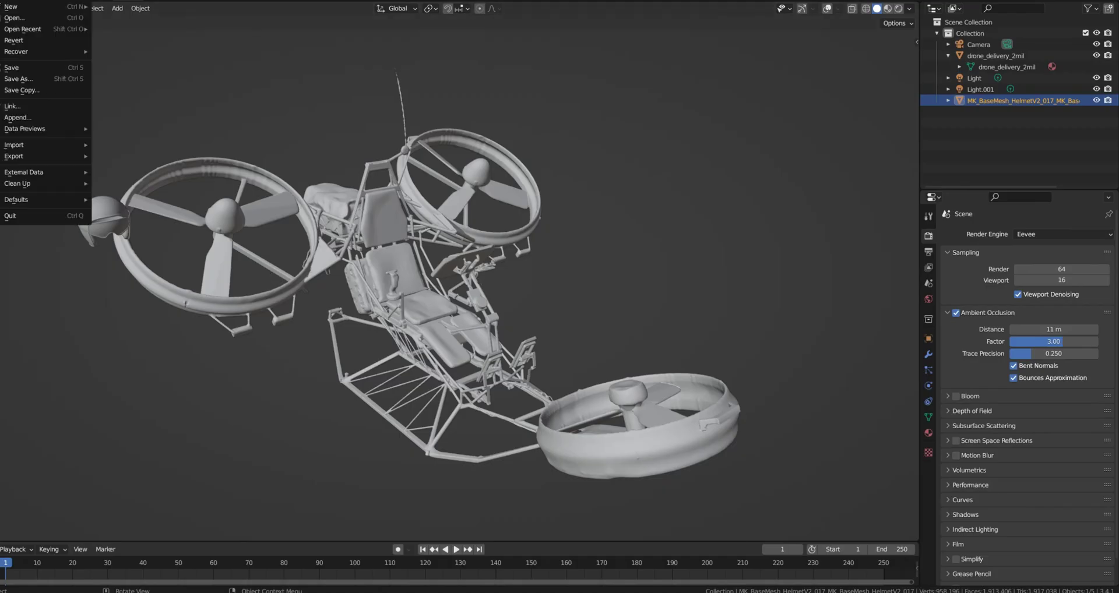
{"action": "mouse_move", "coordinate": [40, 143]}
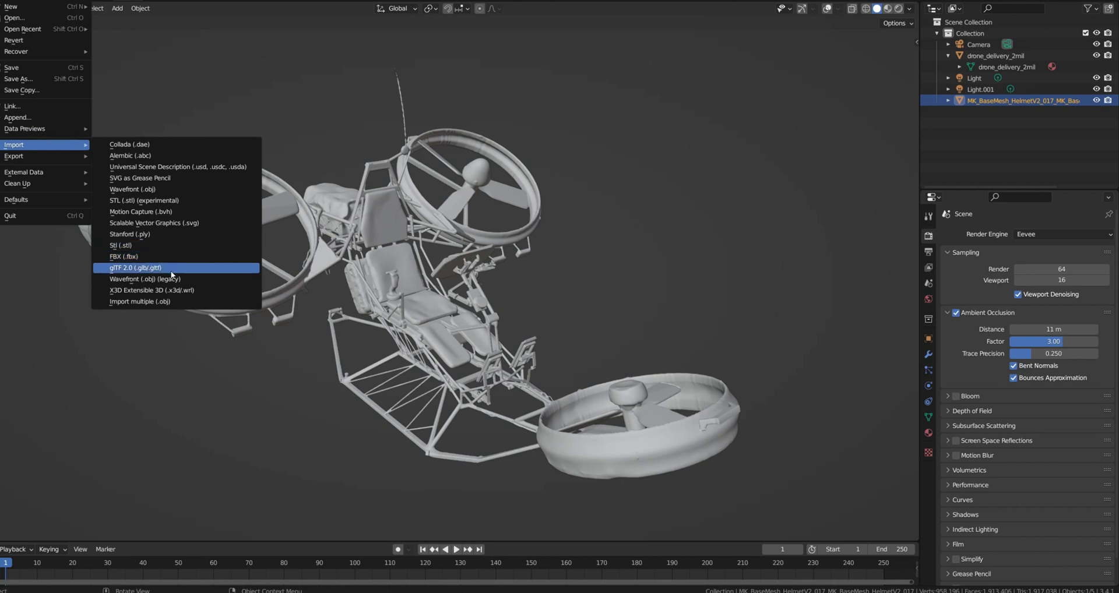
{"action": "left_click", "coordinate": [166, 189]}
{"action": "left_click", "coordinate": [327, 113]}
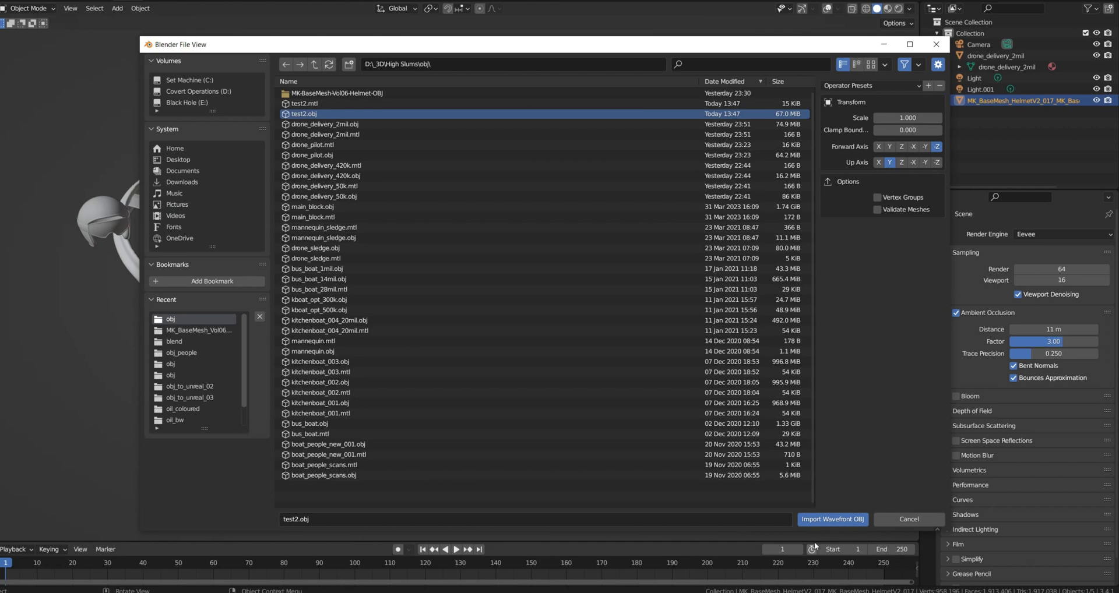
{"action": "left_click", "coordinate": [823, 520]}
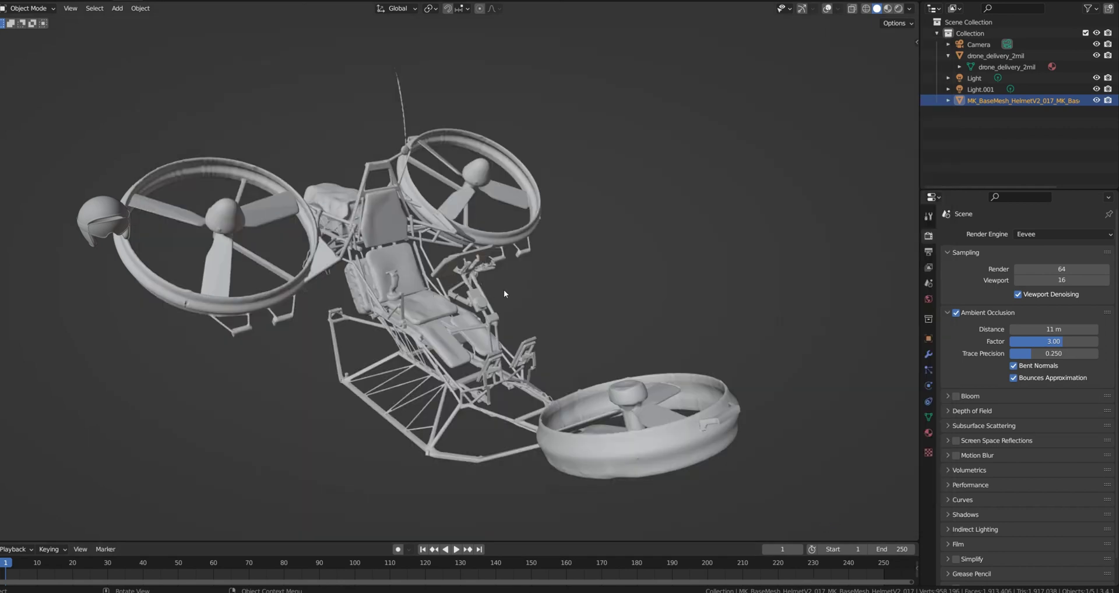
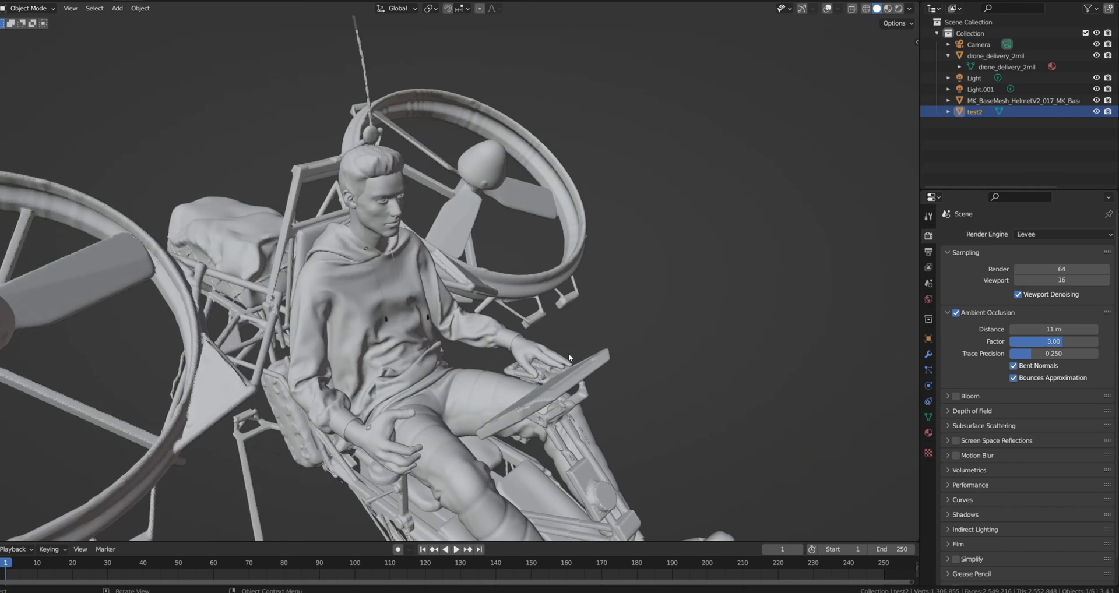
Step: Switch the viewport to Material Preview and orbit to an angled view of the textured pilot
{"action": "left_click", "coordinate": [887, 10]}
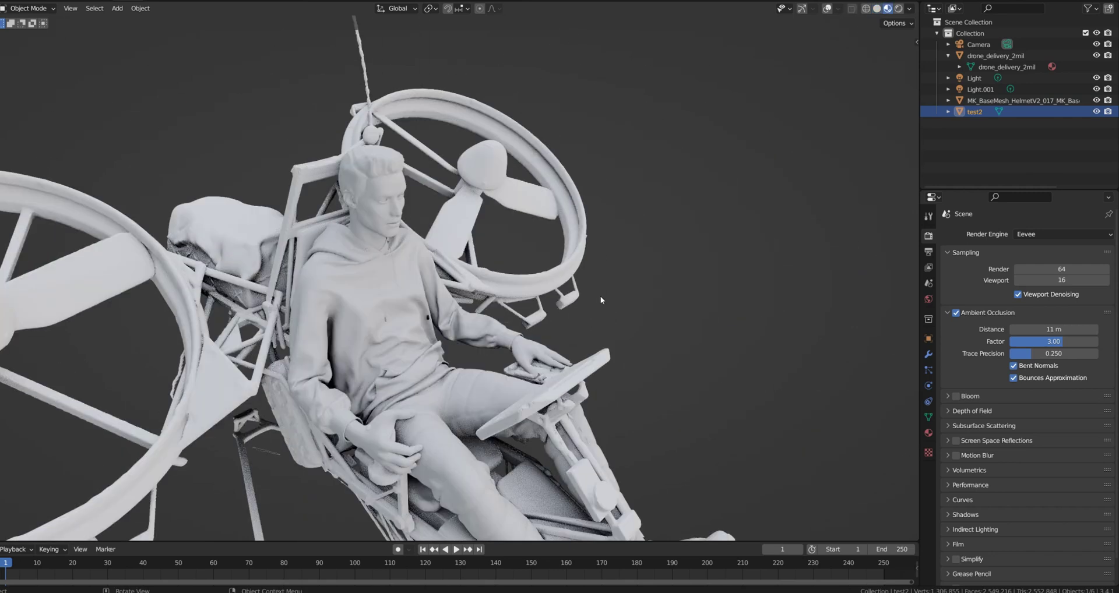
{"action": "middle_click_drag", "start_coordinate": [599, 297], "coordinate": [595, 252]}
{"action": "middle_click_drag", "start_coordinate": [543, 310], "coordinate": [457, 278]}
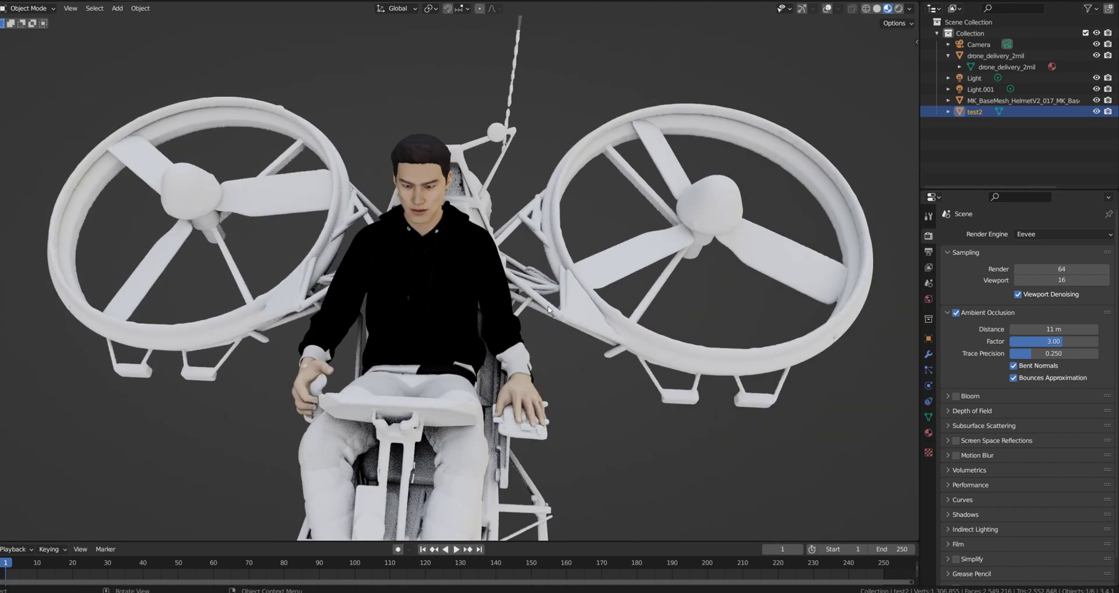
Step: Remove every material slot from test2, including Ripstop_FRONT_7221, clothing, skin and body materials
{"action": "left_click", "coordinate": [928, 433]}
{"action": "middle_click_drag", "start_coordinate": [774, 390], "coordinate": [1099, 252]}
{"action": "left_click", "coordinate": [1107, 246]}
{"action": "left_click", "coordinate": [1107, 246]}
{"action": "left_click", "coordinate": [1107, 247]}
{"action": "left_click", "coordinate": [1107, 247]}
{"action": "left_click", "coordinate": [1107, 247]}
{"action": "left_click", "coordinate": [1108, 246]}
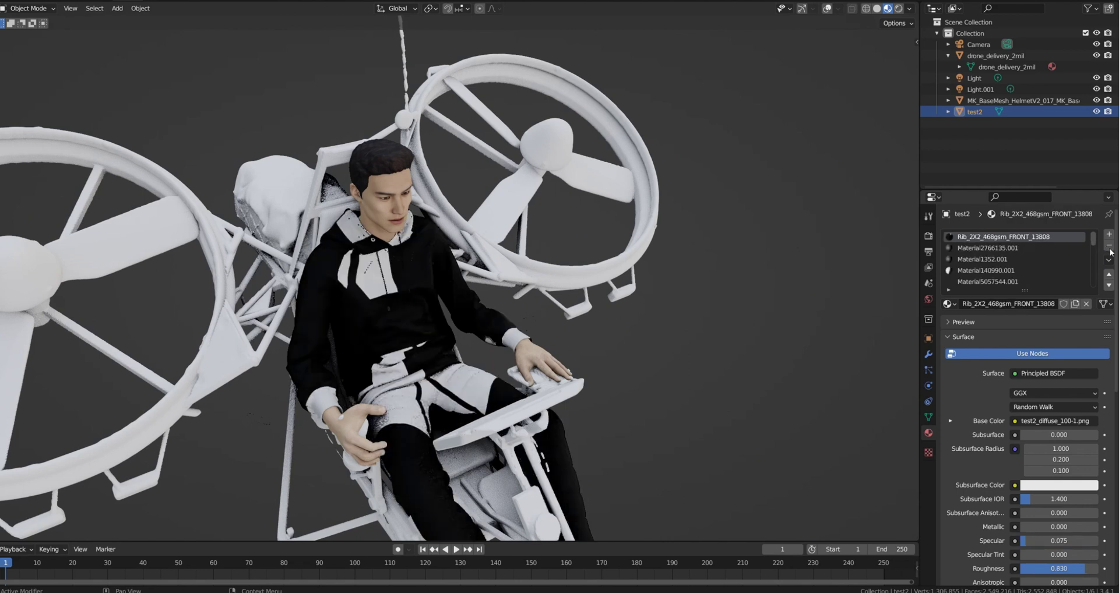
{"action": "left_click", "coordinate": [1108, 246]}
{"action": "left_click", "coordinate": [1109, 247]}
{"action": "left_click", "coordinate": [1108, 247]}
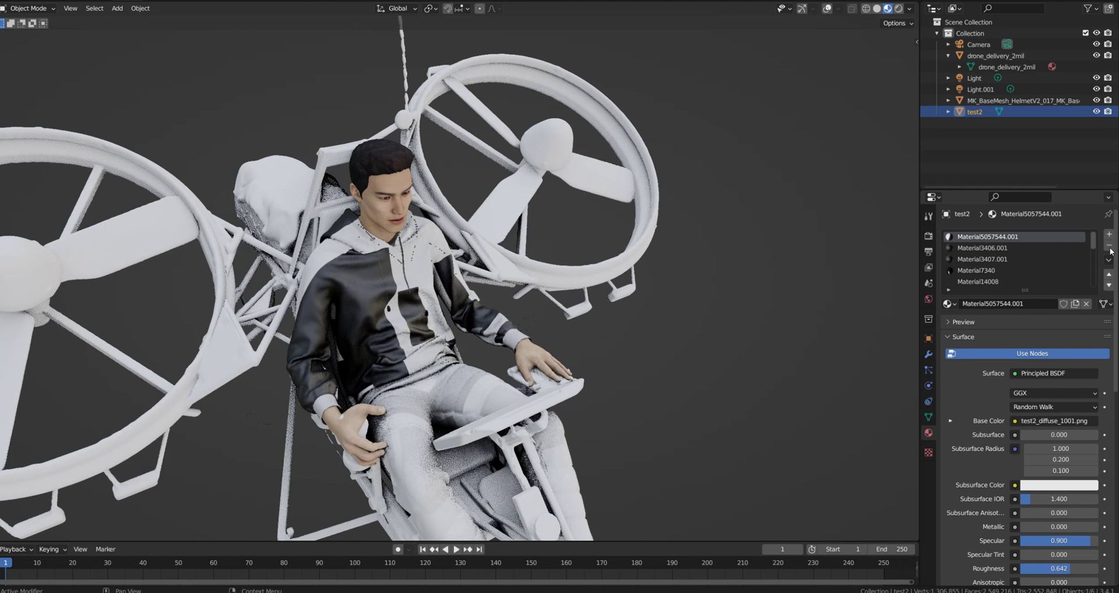
{"action": "left_click", "coordinate": [1109, 248]}
{"action": "left_click", "coordinate": [1110, 247]}
{"action": "left_click", "coordinate": [1110, 247]}
{"action": "left_click", "coordinate": [1109, 247]}
{"action": "left_click", "coordinate": [1110, 247]}
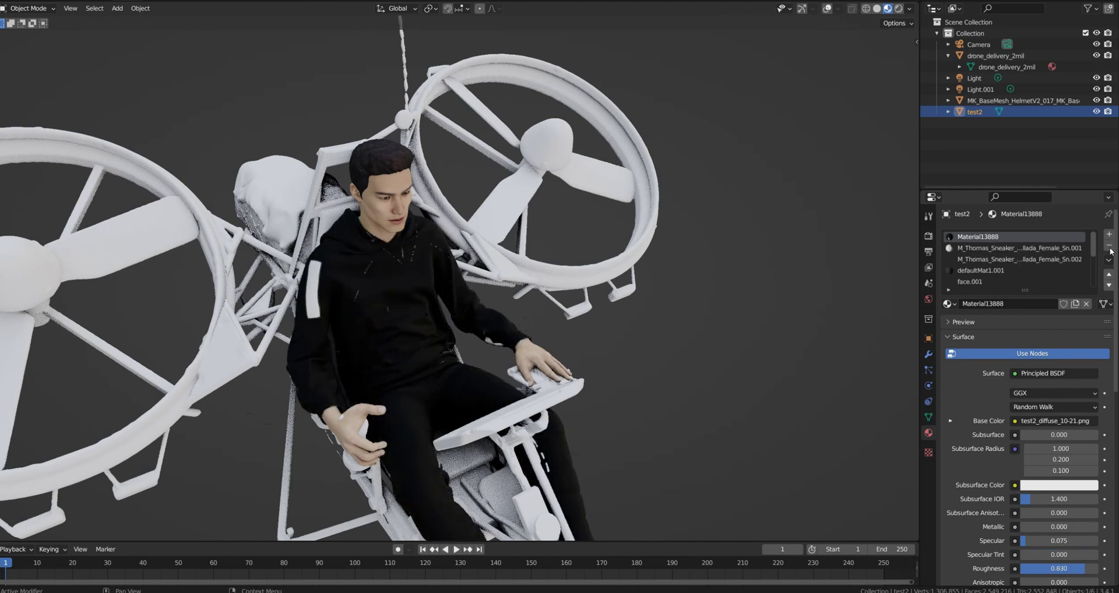
{"action": "left_click", "coordinate": [1109, 247]}
{"action": "left_click", "coordinate": [1109, 247]}
{"action": "left_click", "coordinate": [1110, 247]}
{"action": "left_click", "coordinate": [1110, 247]}
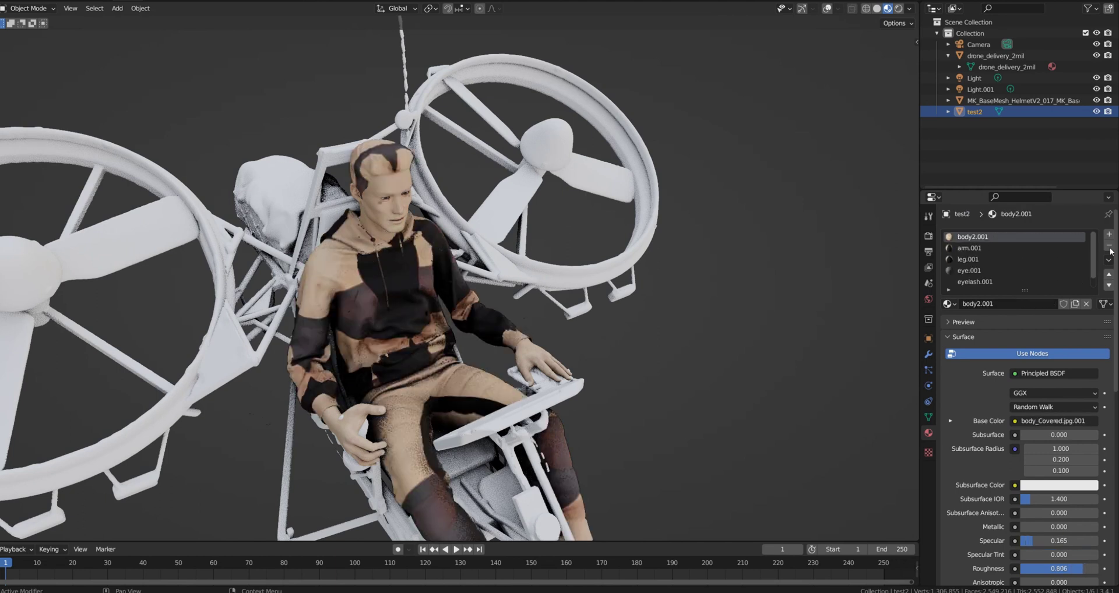
{"action": "left_click", "coordinate": [1109, 247]}
{"action": "left_click", "coordinate": [1110, 248]}
{"action": "left_click", "coordinate": [1109, 248]}
{"action": "left_click", "coordinate": [1110, 249]}
{"action": "left_click", "coordinate": [1110, 248]}
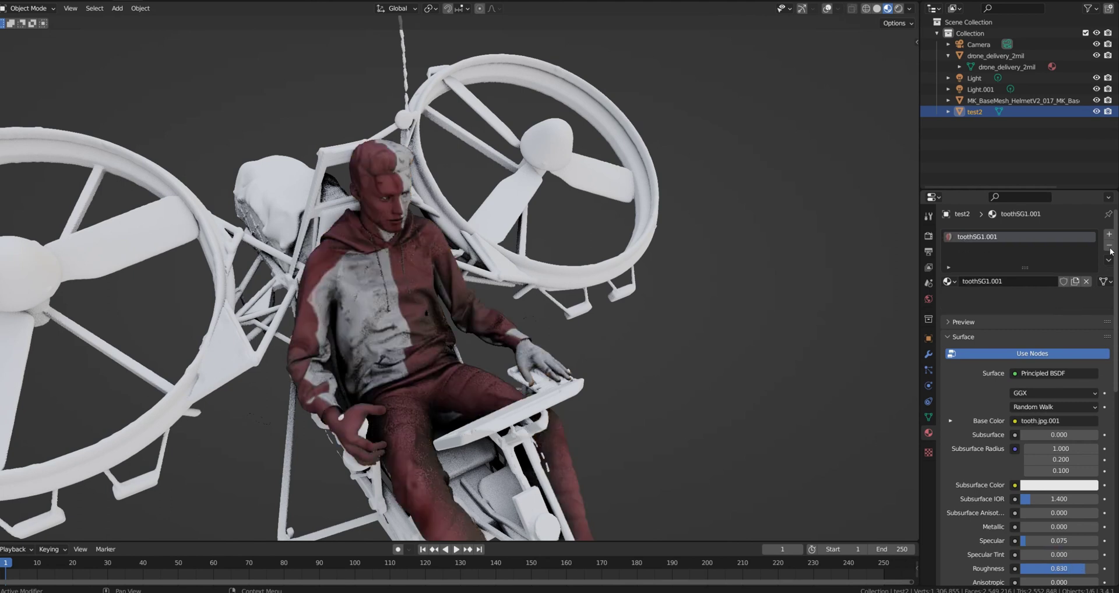
{"action": "left_click", "coordinate": [1110, 248]}
{"action": "middle_click_drag", "start_coordinate": [520, 366], "coordinate": [330, 243]}
Step: Move the goggled helmet along the X axis onto the seated man's head
{"action": "left_click", "coordinate": [291, 184]}
{"action": "middle_click_drag", "start_coordinate": [318, 285], "coordinate": [340, 279]}
{"action": "key", "text": "g"}
{"action": "key", "text": "x"}
{"action": "left_click", "coordinate": [784, 287]}
{"action": "middle_click_drag", "start_coordinate": [779, 289], "coordinate": [435, 372]}
{"action": "scroll", "coordinate": [550, 346], "scroll_direction": "up", "scroll_amount": 3}
{"action": "scroll", "coordinate": [490, 331], "scroll_direction": "down", "scroll_amount": 3}
{"action": "scroll", "coordinate": [542, 370], "scroll_direction": "up", "scroll_amount": 3}
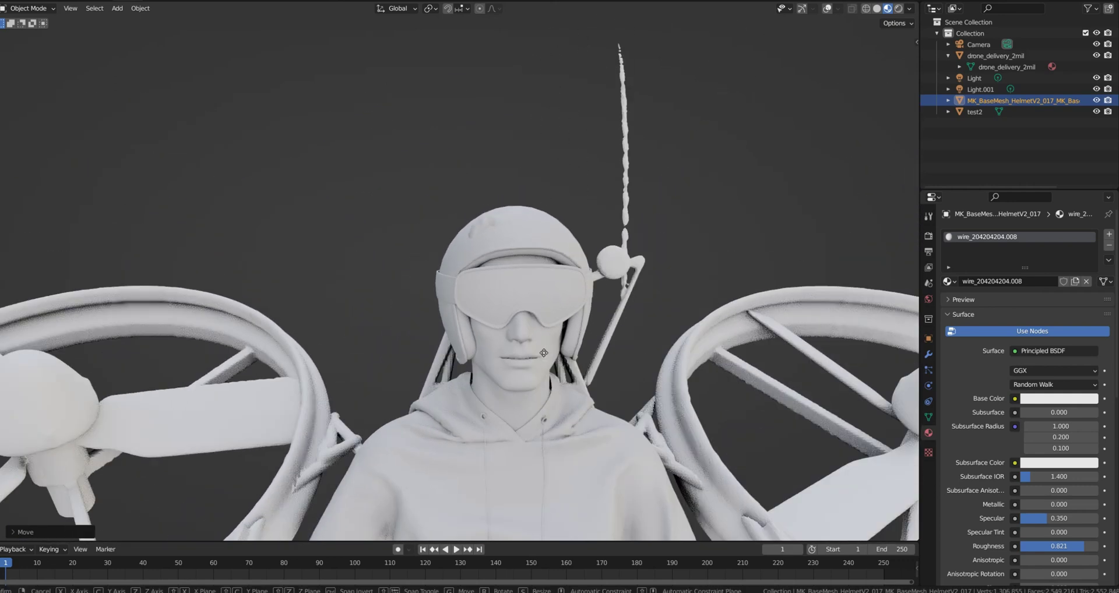
Step: Select the seated avatar and view it from a high three-quarter angle
{"action": "left_click", "coordinate": [510, 387]}
{"action": "middle_click_drag", "start_coordinate": [512, 386], "coordinate": [561, 413]}
{"action": "scroll", "coordinate": [552, 406], "scroll_direction": "down", "scroll_amount": 2}
Step: Isolate the avatar in local view and zoom in close on its head
{"action": "key", "text": "KP_Divide"}
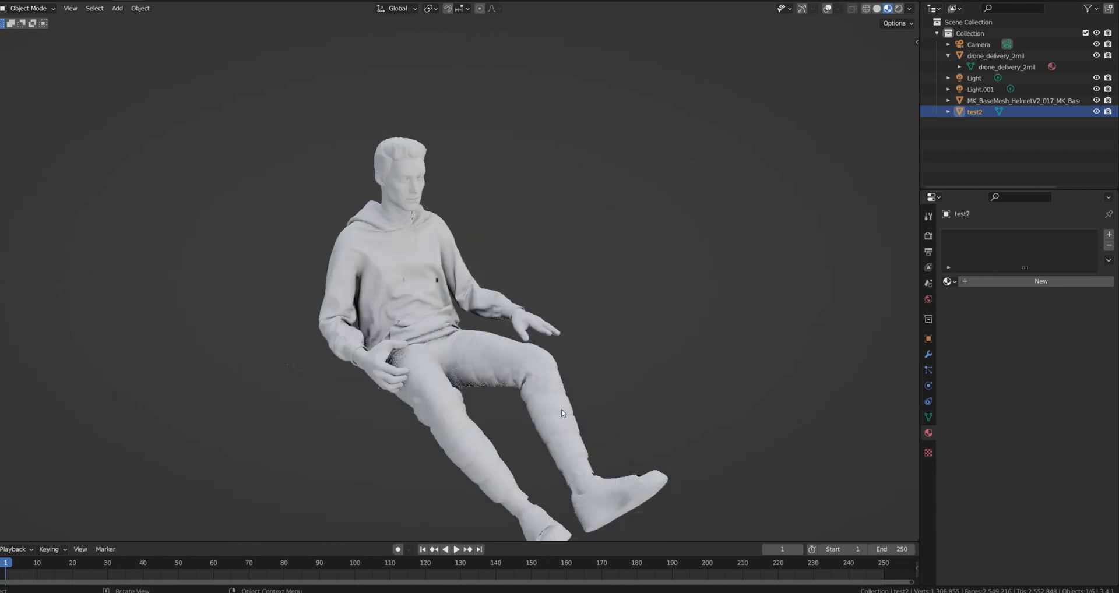
{"action": "middle_click_drag", "start_coordinate": [536, 286], "coordinate": [599, 350], "text": "shift"}
{"action": "scroll", "coordinate": [599, 350], "scroll_direction": "up", "scroll_amount": 2}
{"action": "middle_click_drag", "start_coordinate": [577, 307], "coordinate": [385, 408], "text": "shift"}
{"action": "scroll", "coordinate": [576, 342], "scroll_direction": "up", "scroll_amount": 3}
{"action": "scroll", "coordinate": [385, 408], "scroll_direction": "up", "scroll_amount": 2}
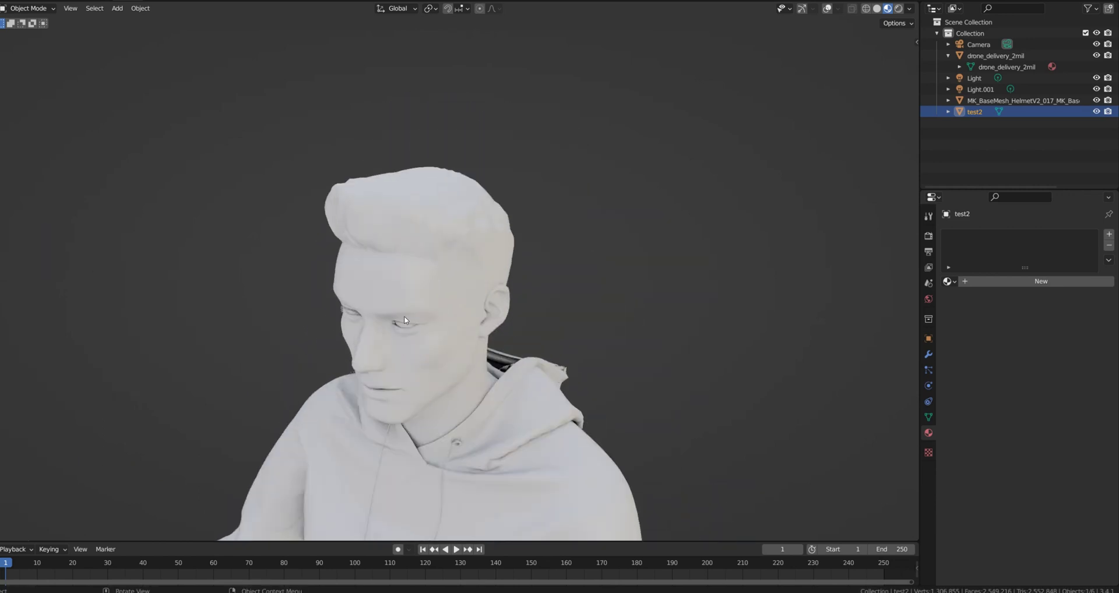
Step: In Edit Mode, select the linked hair geometry and delete its faces
{"action": "key", "text": "Tab"}
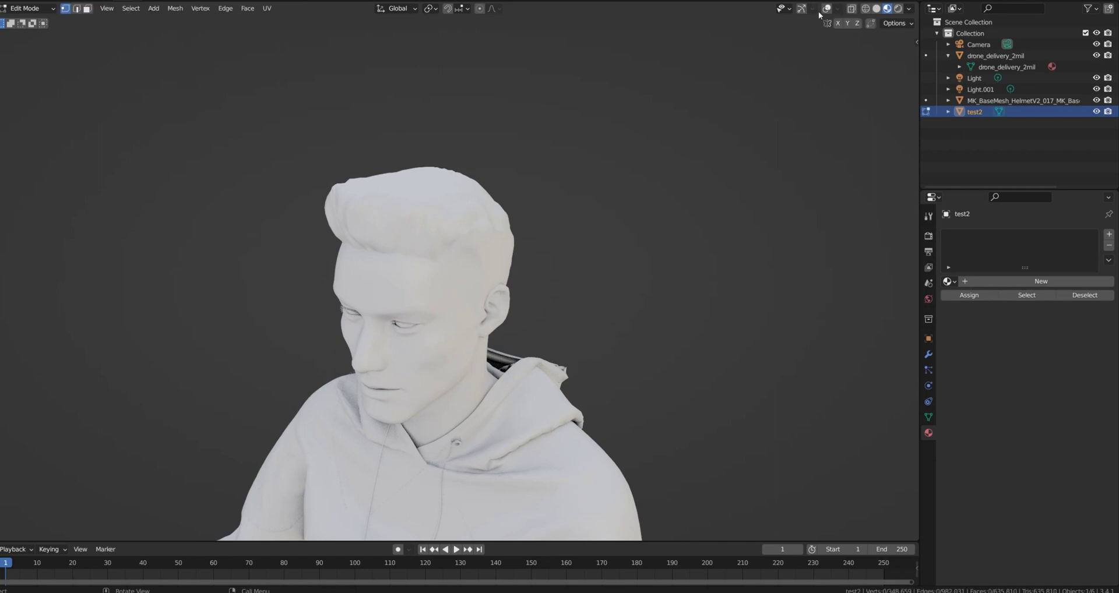
{"action": "key", "text": "shift+alt+z"}
{"action": "scroll", "coordinate": [488, 272], "scroll_direction": "up", "scroll_amount": 2}
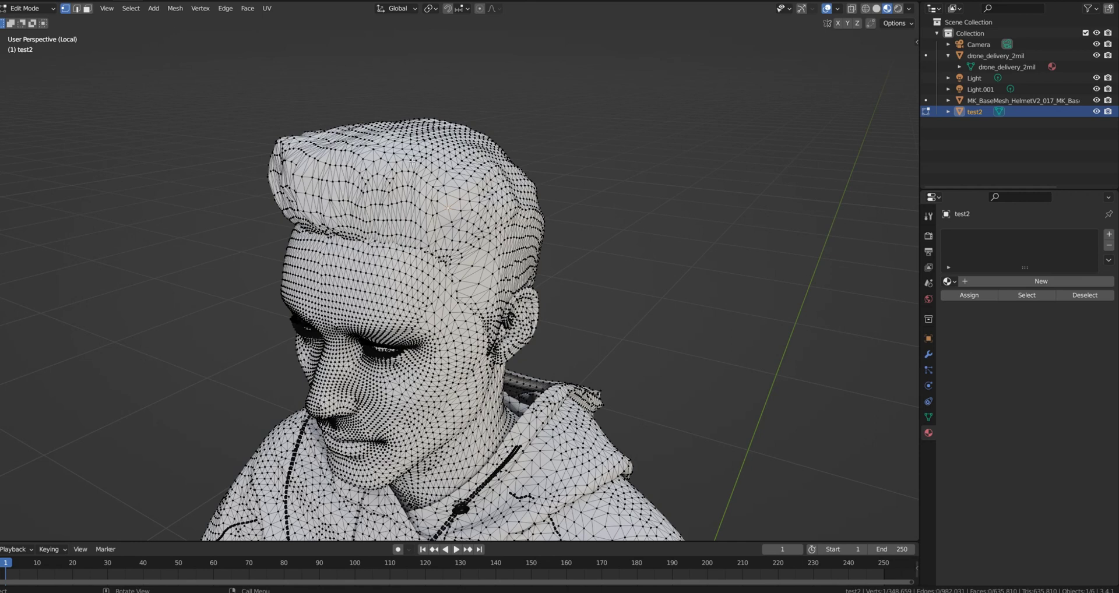
{"action": "key", "text": "ctrl+l"}
{"action": "middle_click_drag", "start_coordinate": [432, 166], "coordinate": [421, 199]}
{"action": "key", "text": "x"}
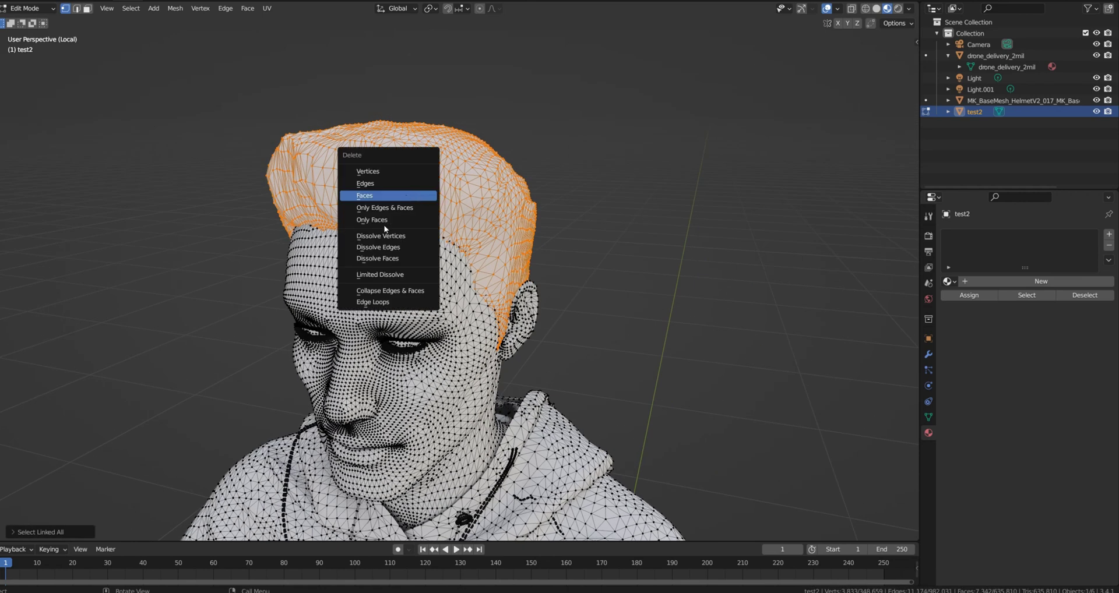
{"action": "key", "text": "Return"}
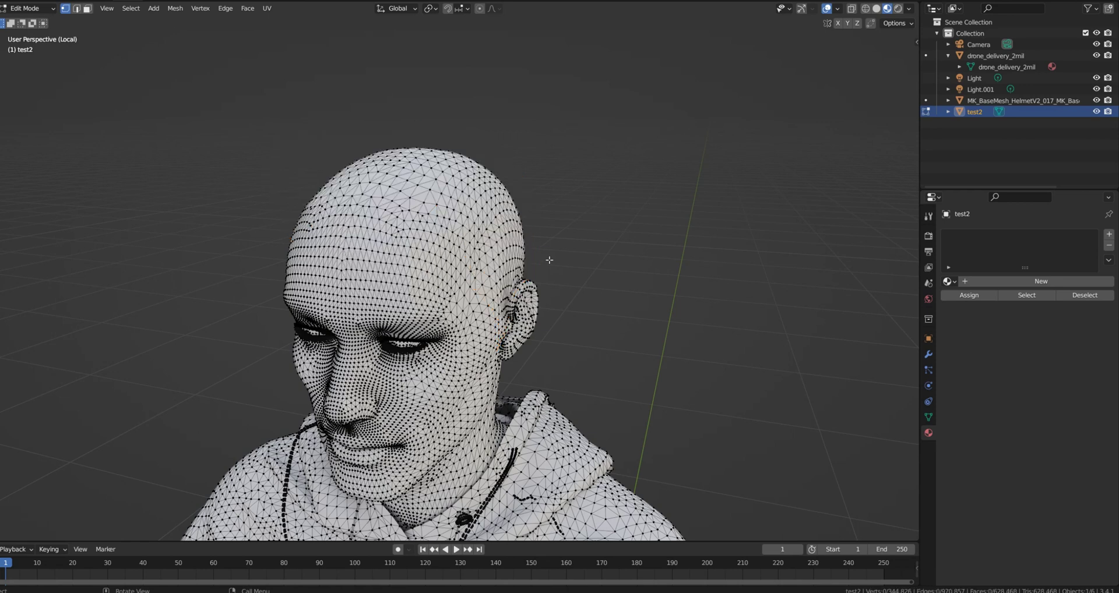
Step: Return to Object Mode, deselect the avatar and exit local view to restore the drone scene
{"action": "key", "text": "Tab"}
{"action": "scroll", "coordinate": [606, 266], "scroll_direction": "down", "scroll_amount": 5}
{"action": "key", "text": "alt+a"}
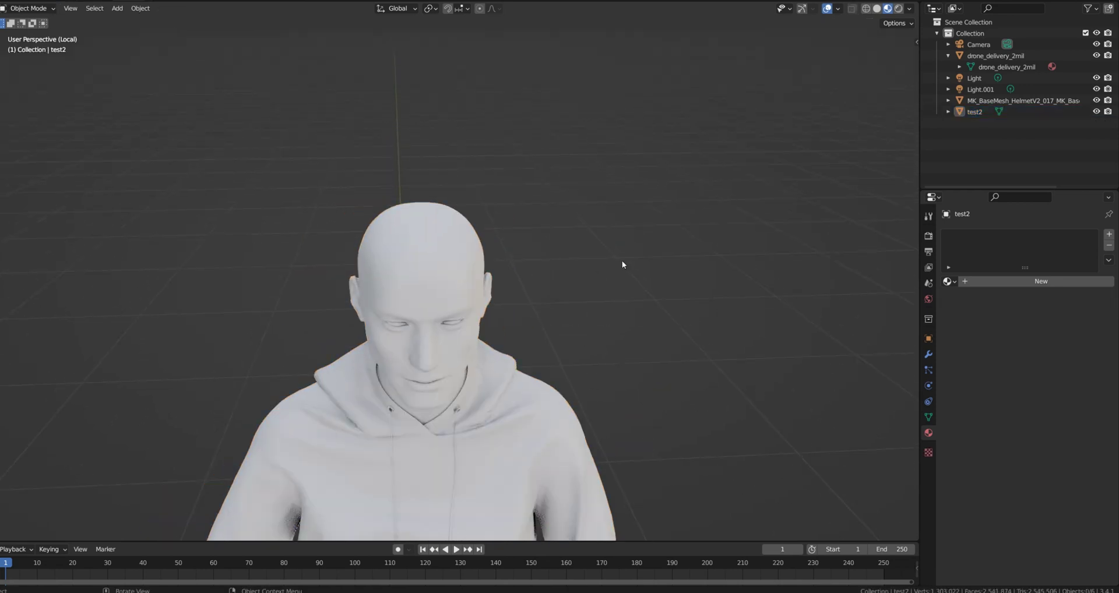
{"action": "key", "text": "KP_Divide"}
Step: Switch to Rendered shading and orbit around the hover-bike with its helmeted, bald pilot
{"action": "mouse_move", "coordinate": [622, 265]}
{"action": "middle_mouse_down"}
{"action": "mouse_move", "coordinate": [420, 365]}
{"action": "mouse_move", "coordinate": [425, 343]}
{"action": "middle_mouse_up"}
{"action": "left_click", "coordinate": [898, 9]}
{"action": "mouse_move", "coordinate": [464, 286]}
{"action": "middle_mouse_down"}
{"action": "mouse_move", "coordinate": [590, 356]}
{"action": "mouse_move", "coordinate": [595, 274]}
{"action": "middle_mouse_up"}
{"action": "scroll", "coordinate": [582, 291], "scroll_direction": "down", "scroll_amount": 3}
{"action": "middle_click_drag", "start_coordinate": [513, 337], "coordinate": [557, 342]}
{"action": "scroll", "coordinate": [495, 350], "scroll_direction": "up", "scroll_amount": 3}
{"action": "scroll", "coordinate": [490, 369], "scroll_direction": "down", "scroll_amount": 3}
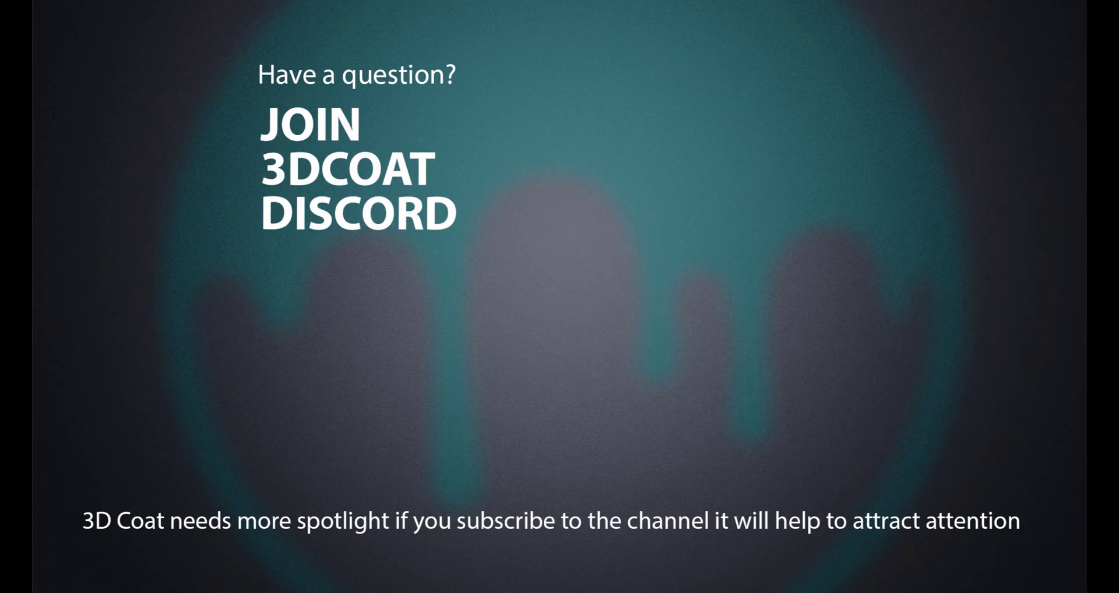